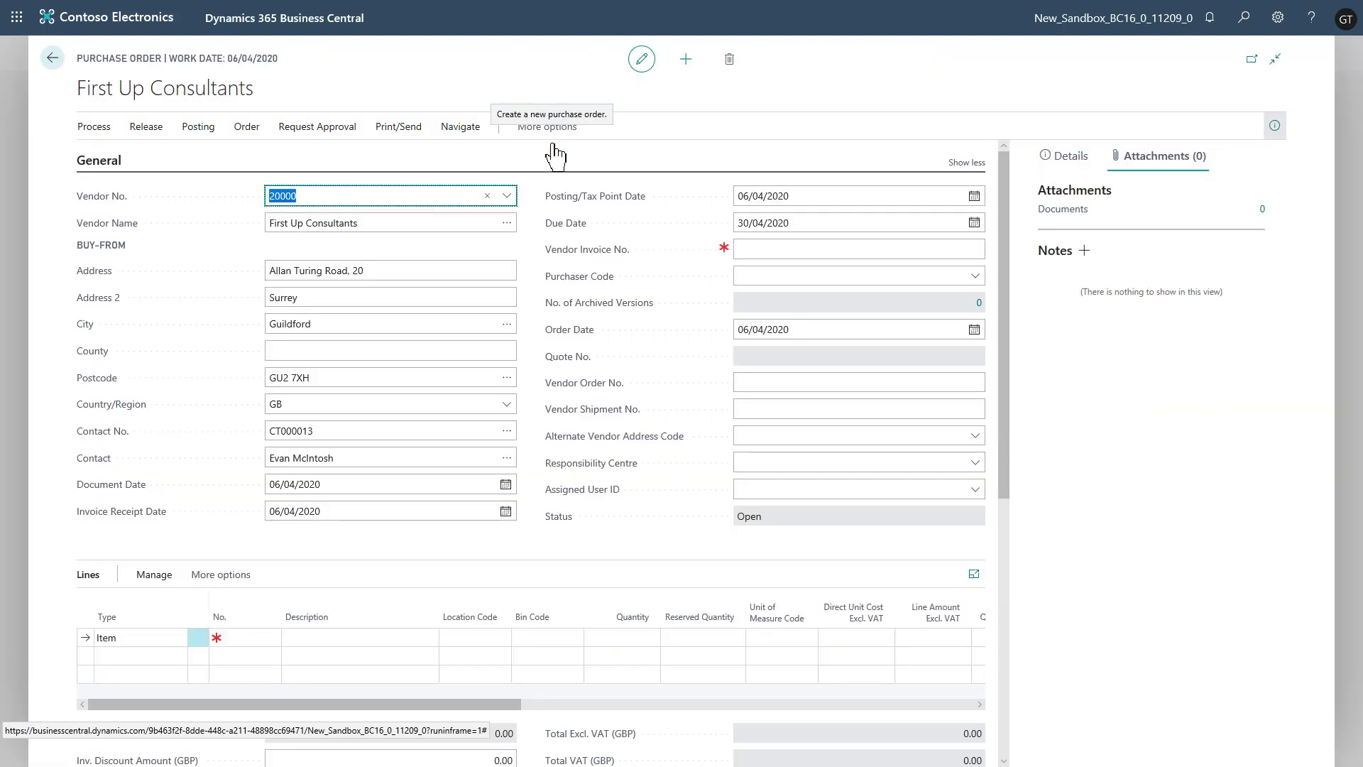
- Add item 1900-S, PARIS Guest Chair, black, to the first line of the First Up Consultants purchase order
click(234, 638)
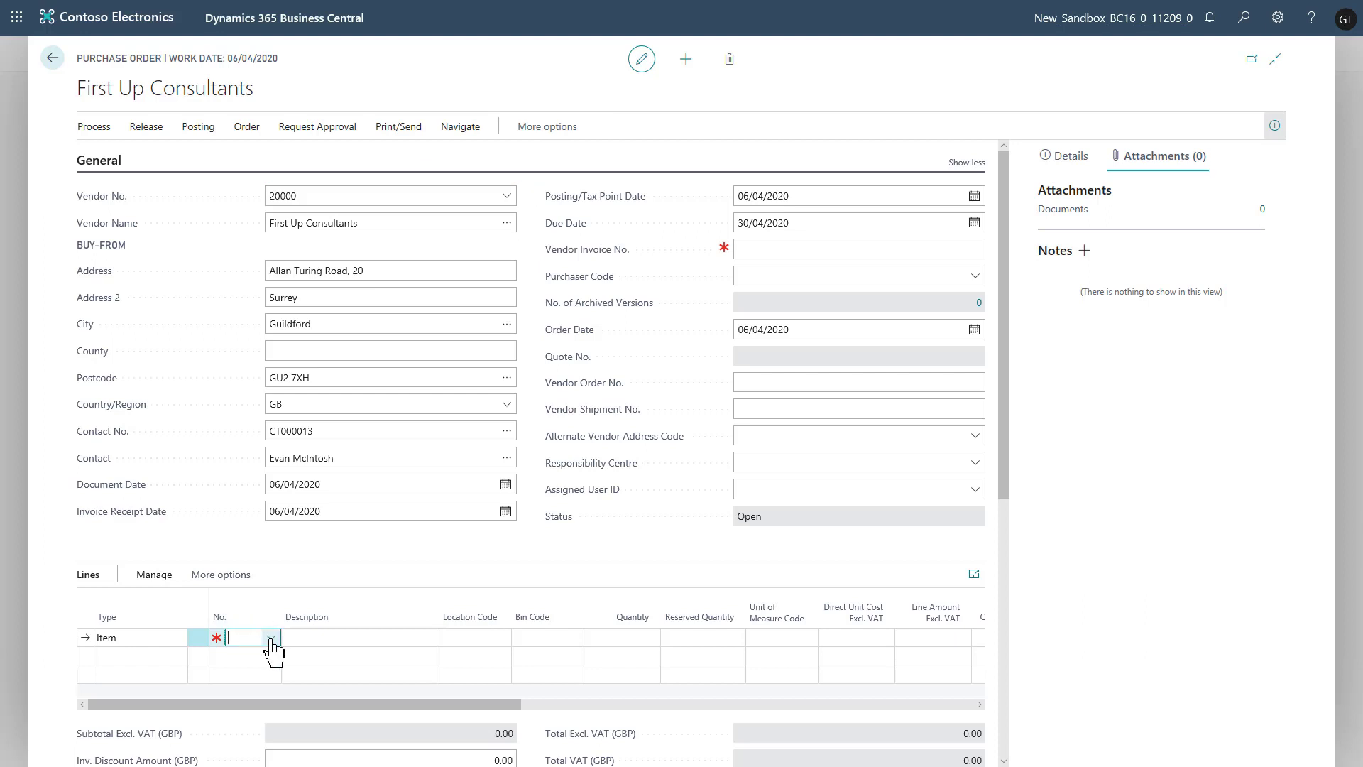
click(270, 637)
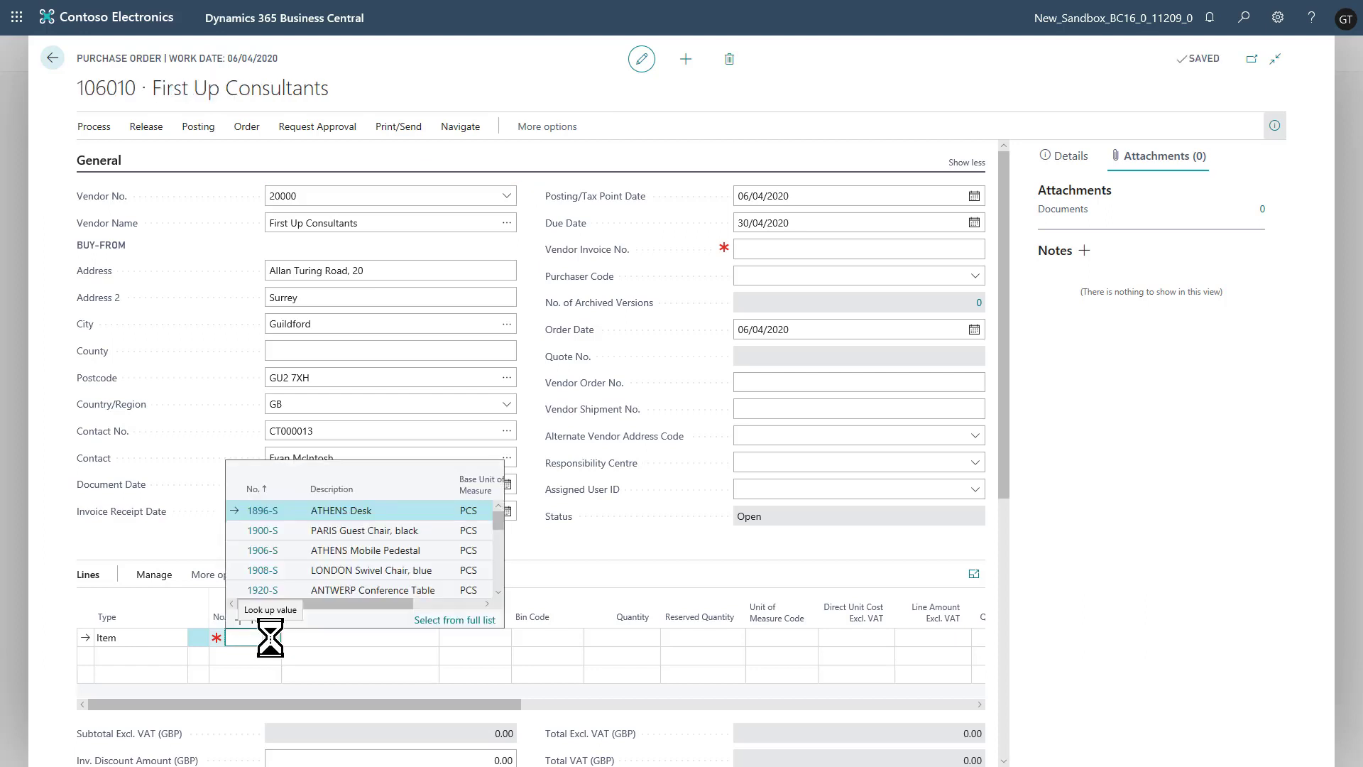
click(326, 529)
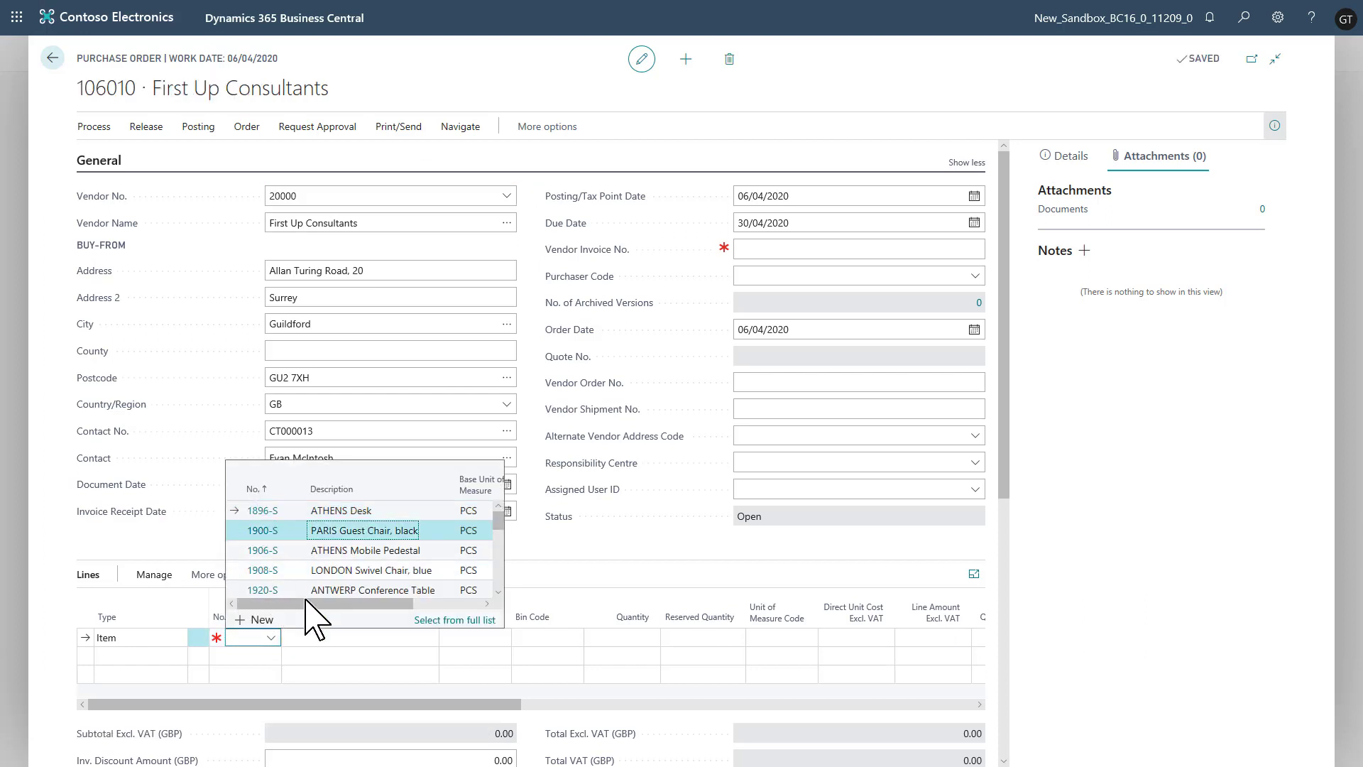
- Set the guest chair line's location code to MAIN and its quantity to 2, leaving the bin code empty
click(483, 643)
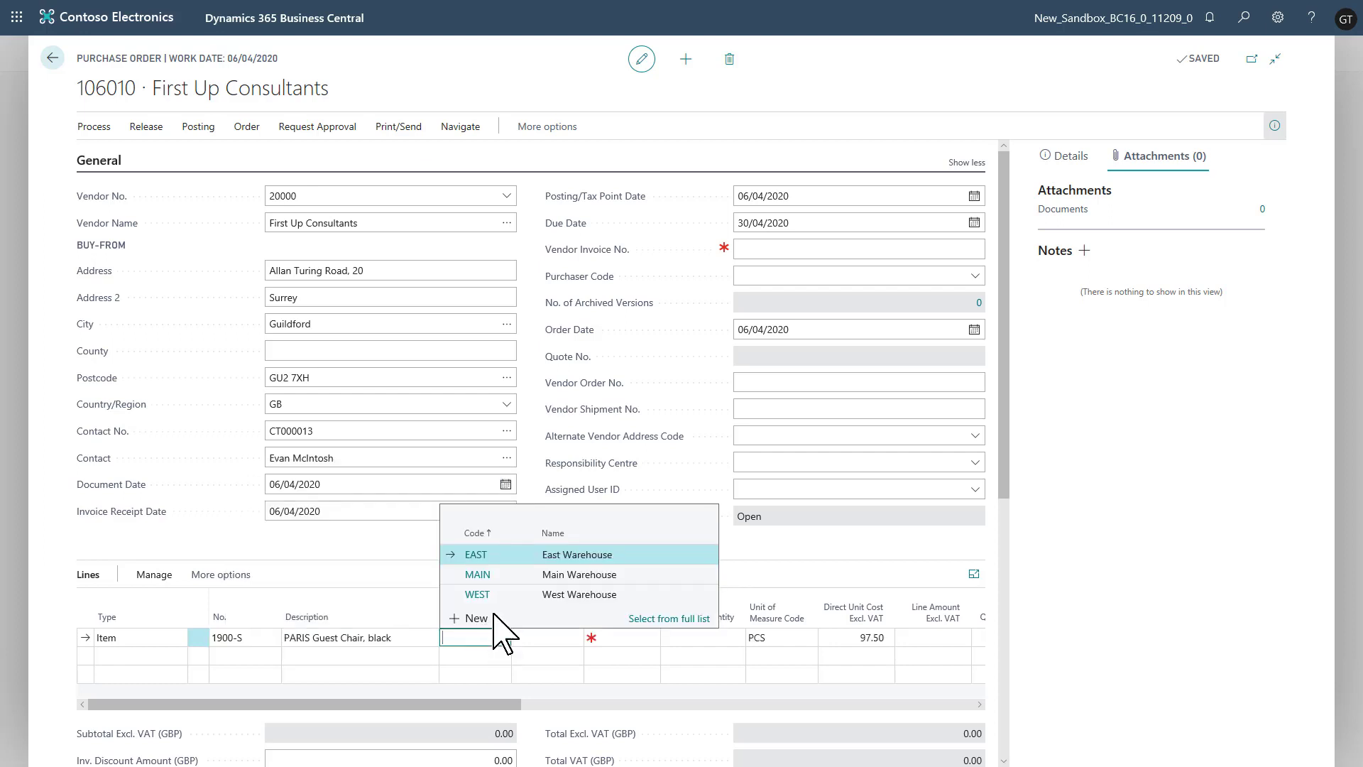
key(Down)
click(553, 636)
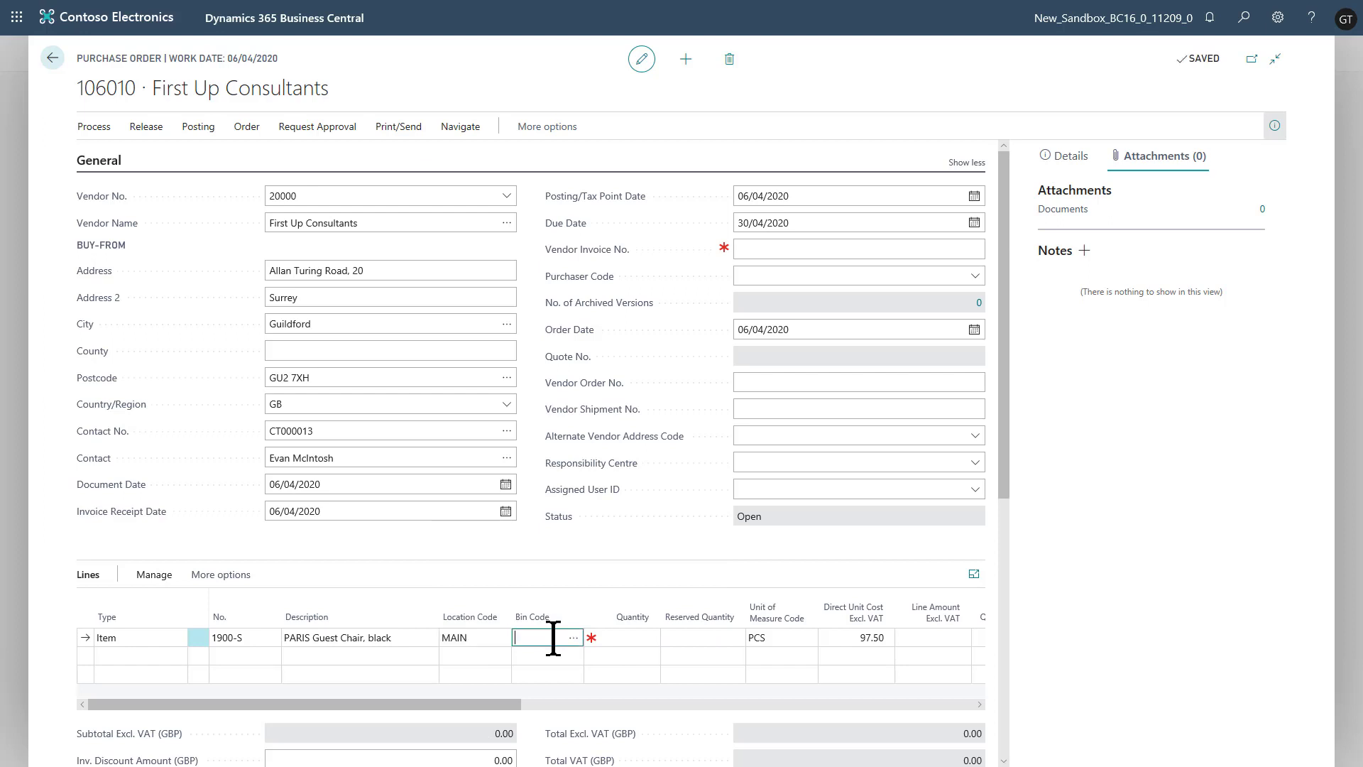
click(618, 638)
text(2)
key(Tab)
key(Tab)
key(Tab)
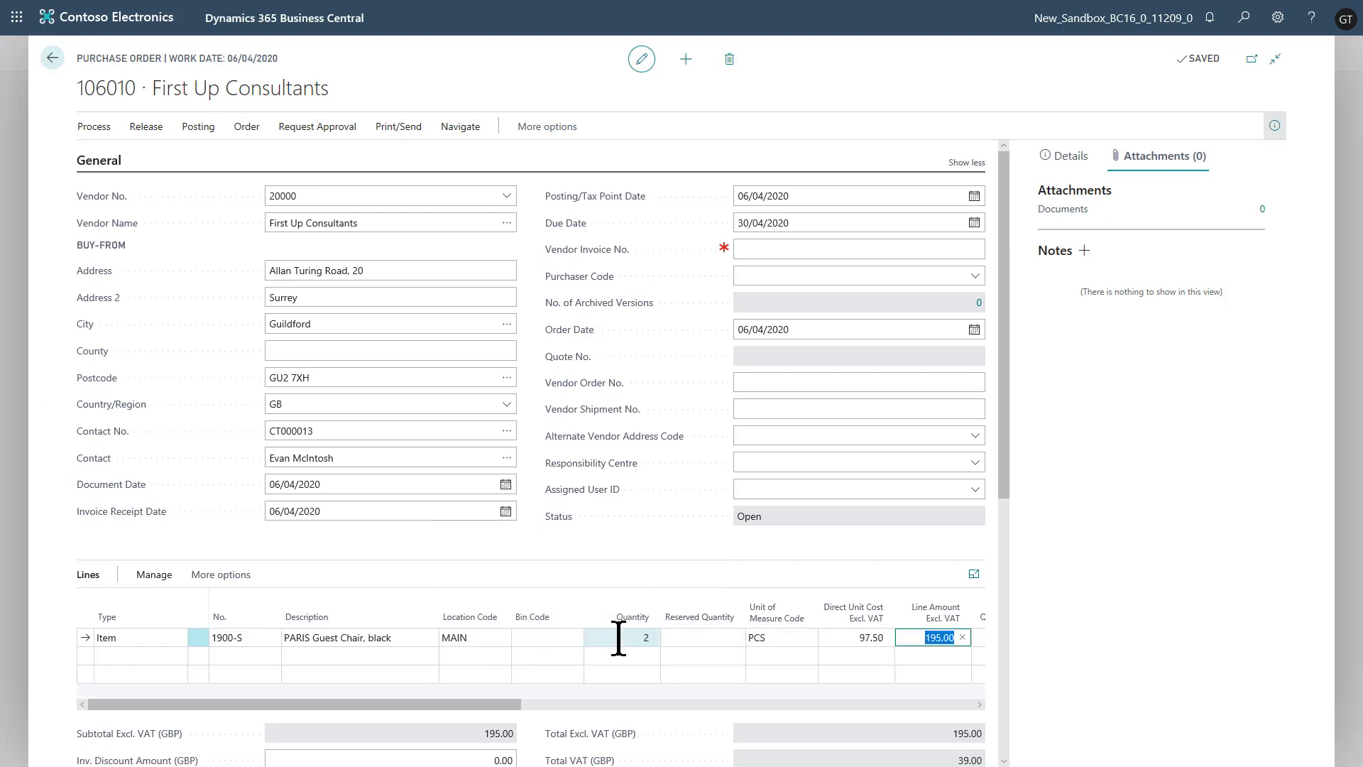
- Try to release the First Up Consultants purchase order without requesting approval
click(146, 127)
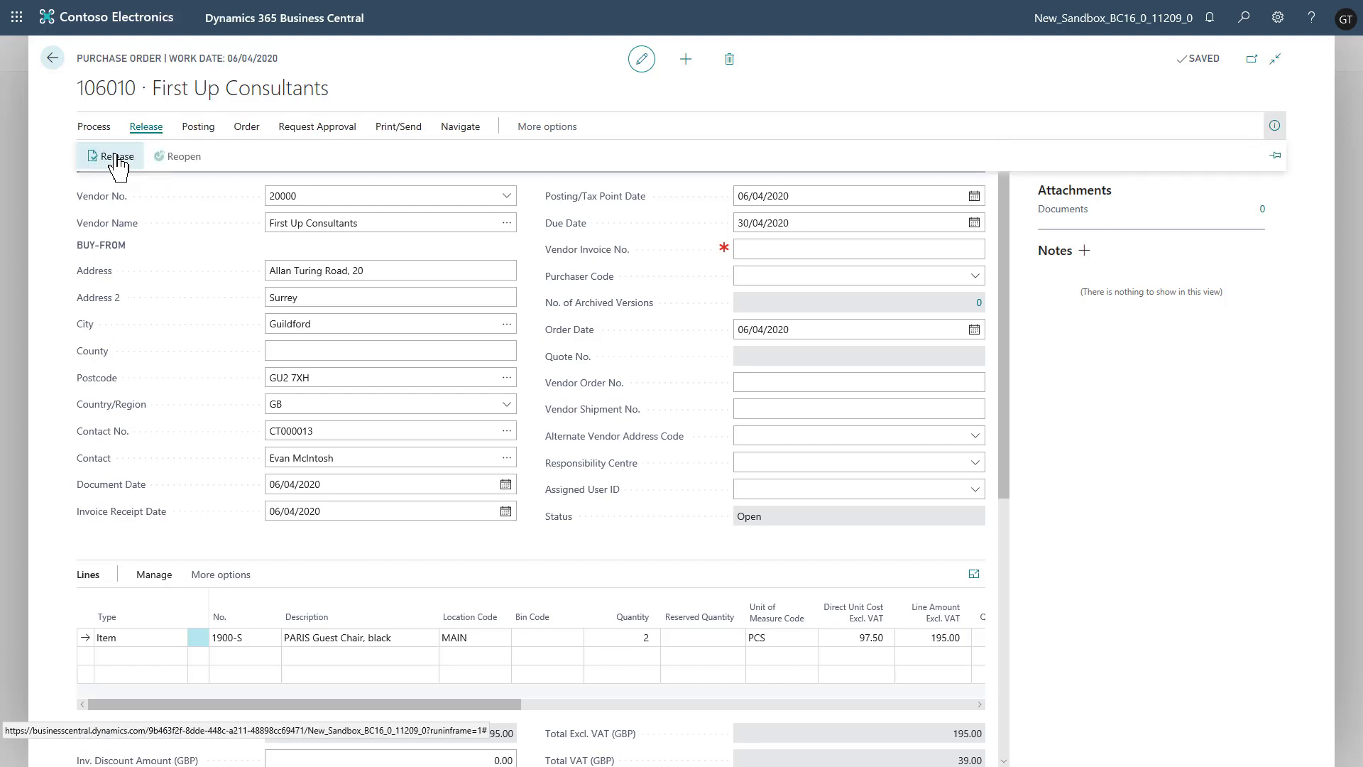
click(116, 158)
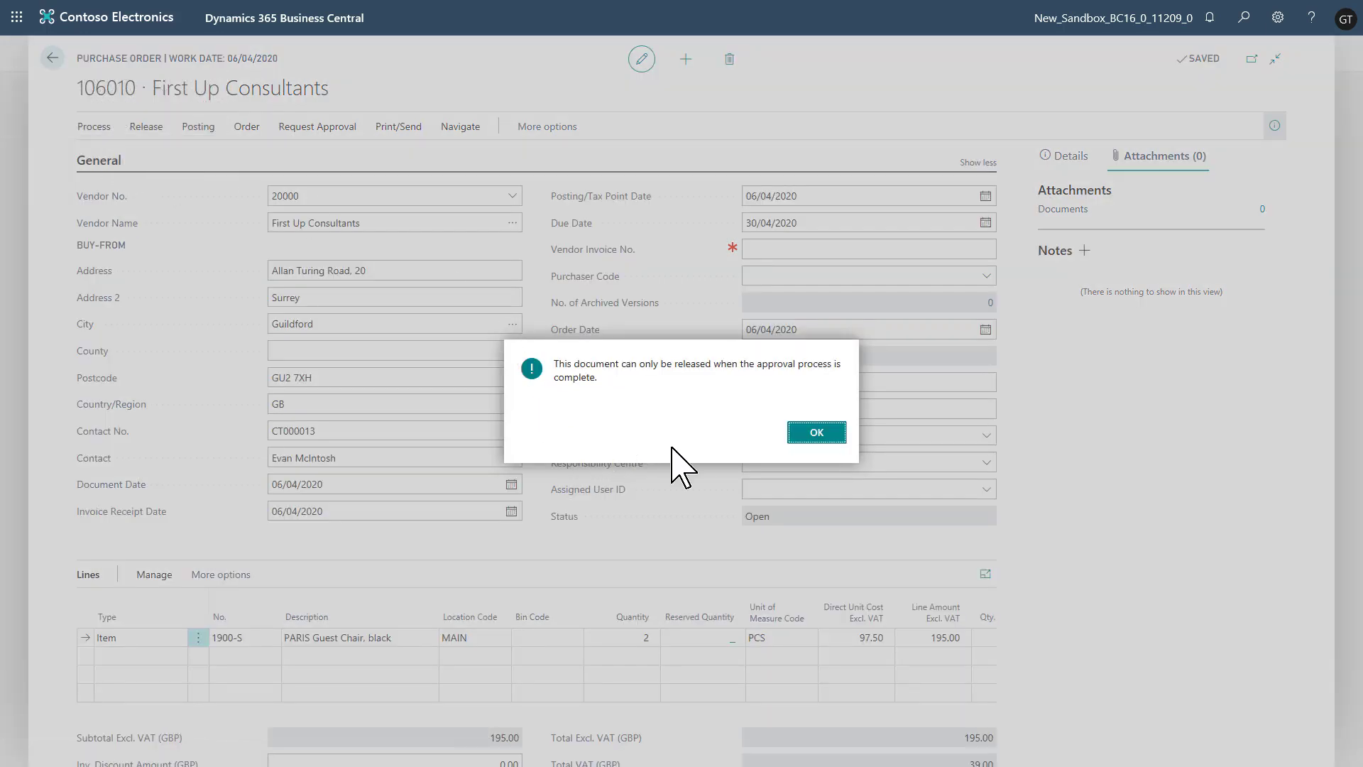
click(815, 433)
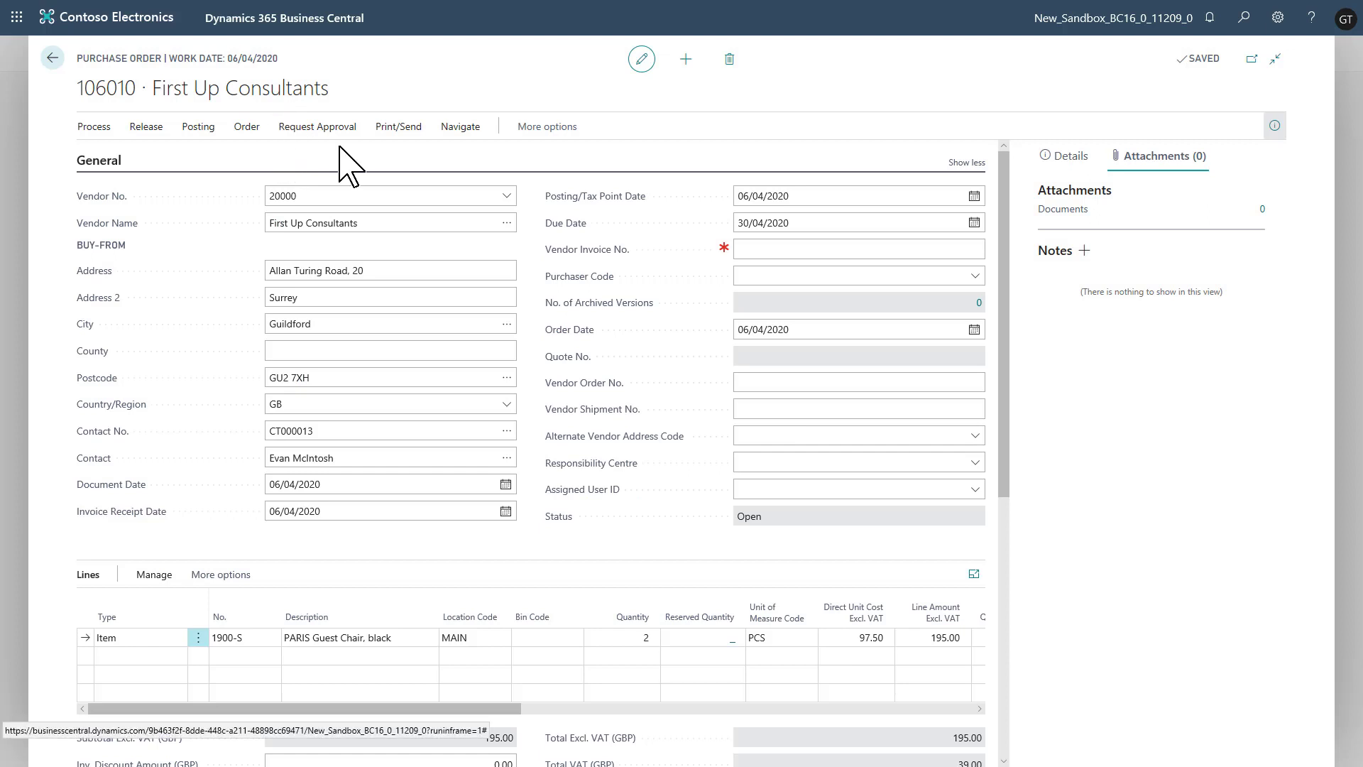
- Send an approval request for the First Up Consultants purchase order and leave the order
click(325, 130)
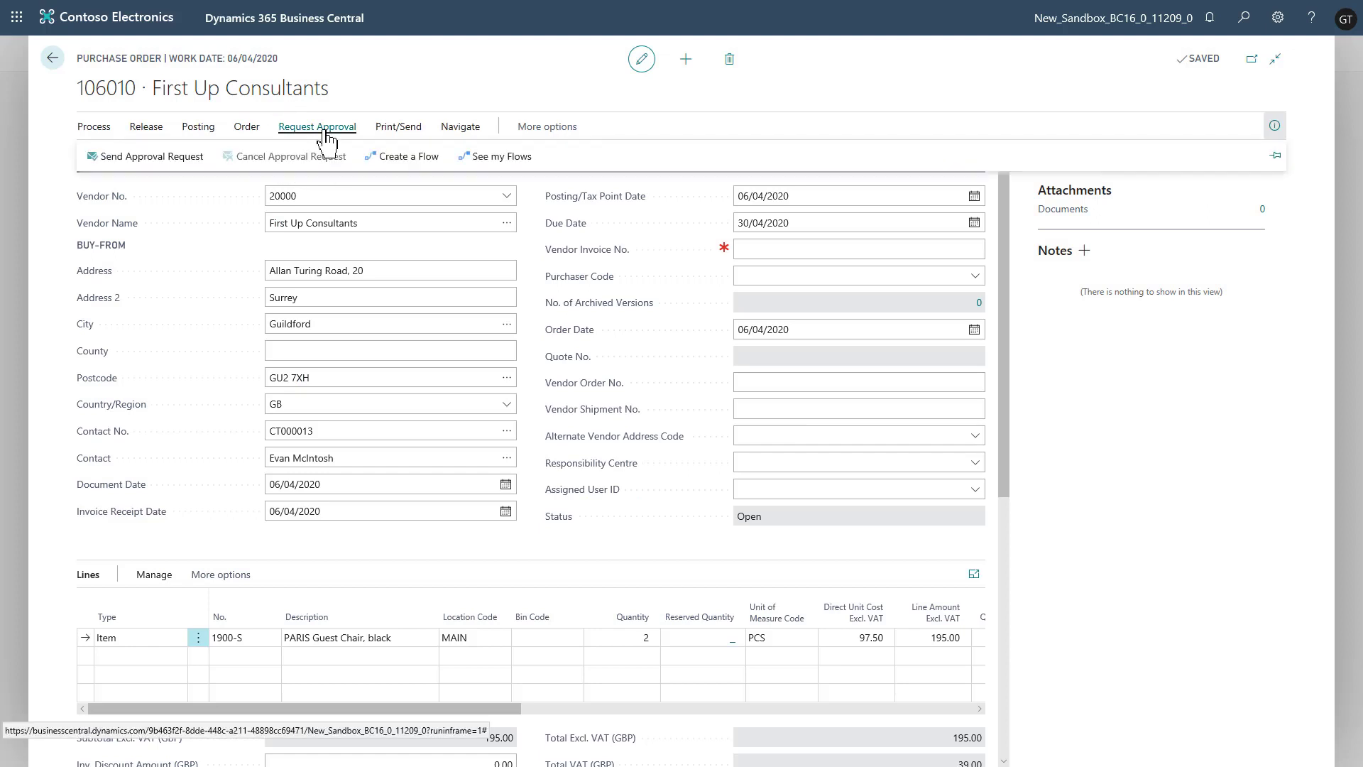
click(178, 159)
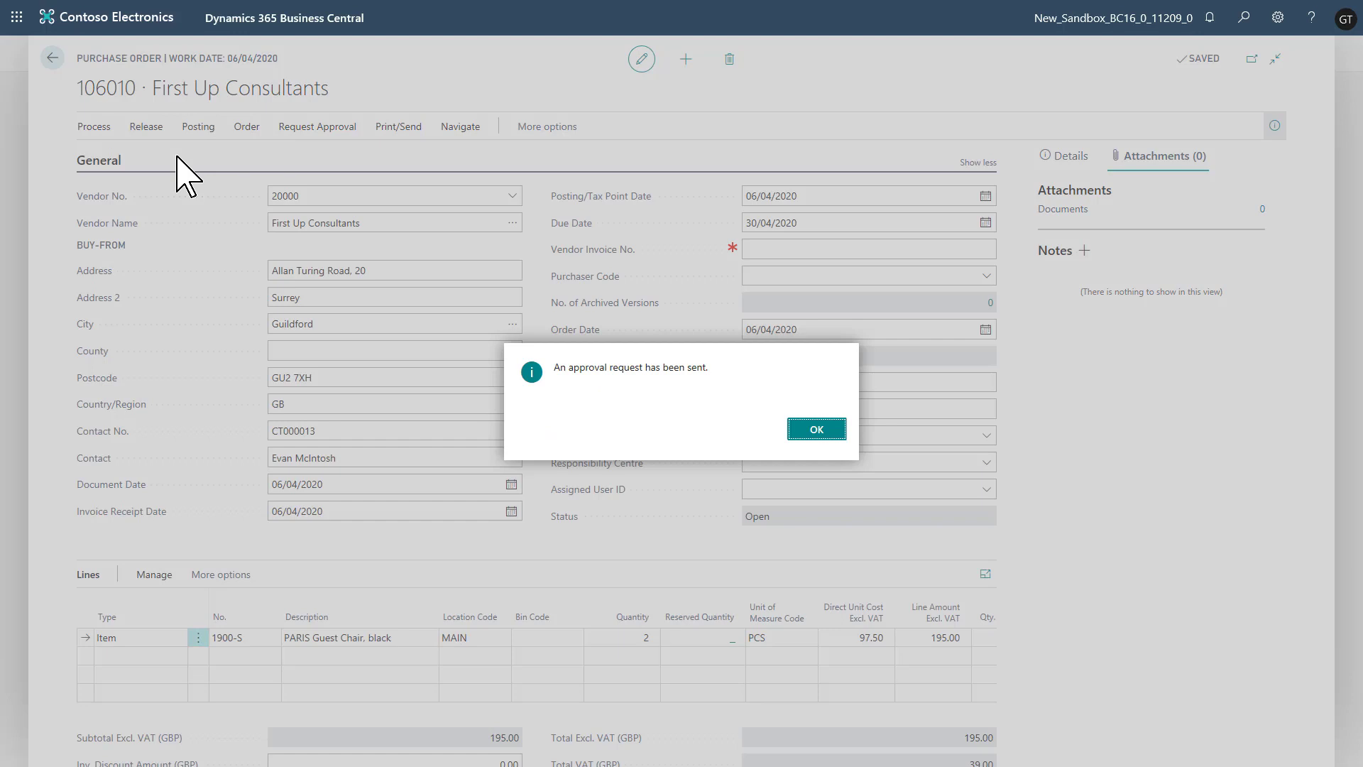
click(804, 433)
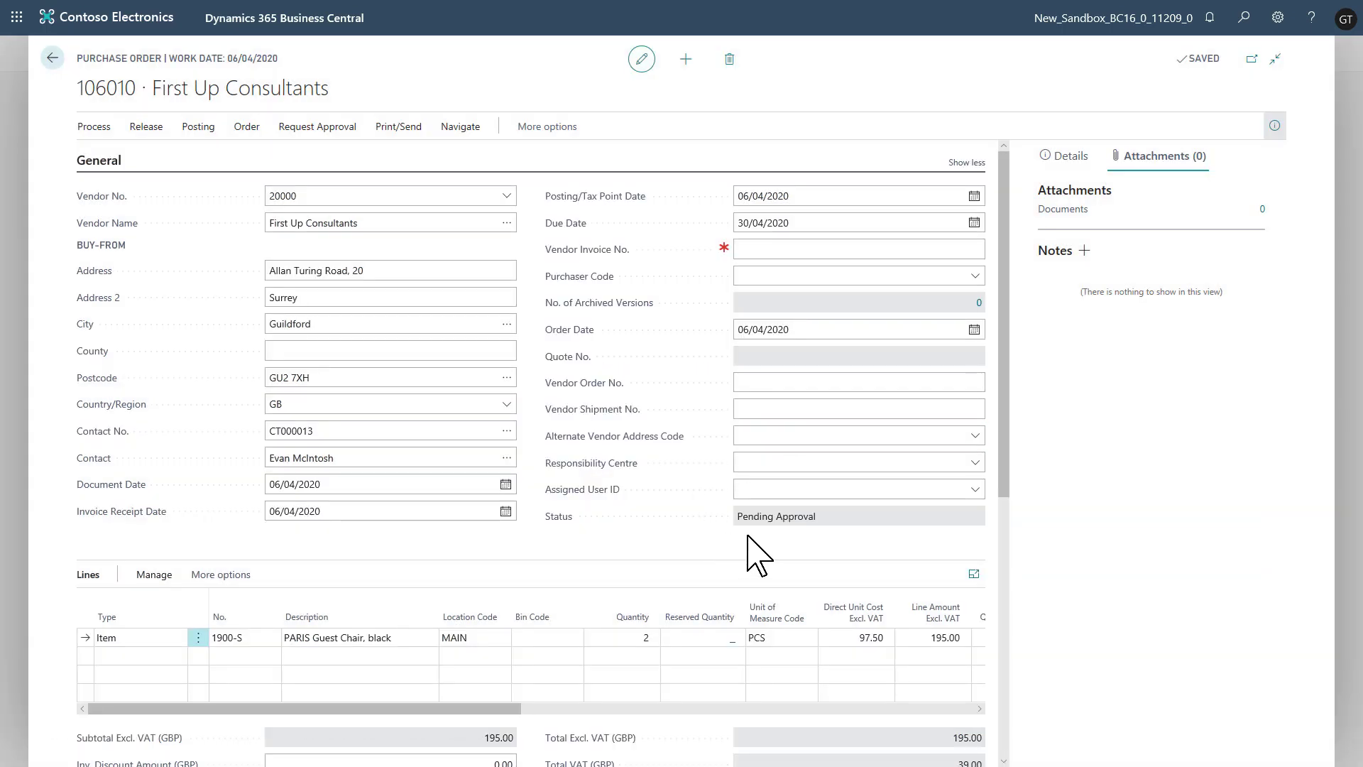
click(54, 59)
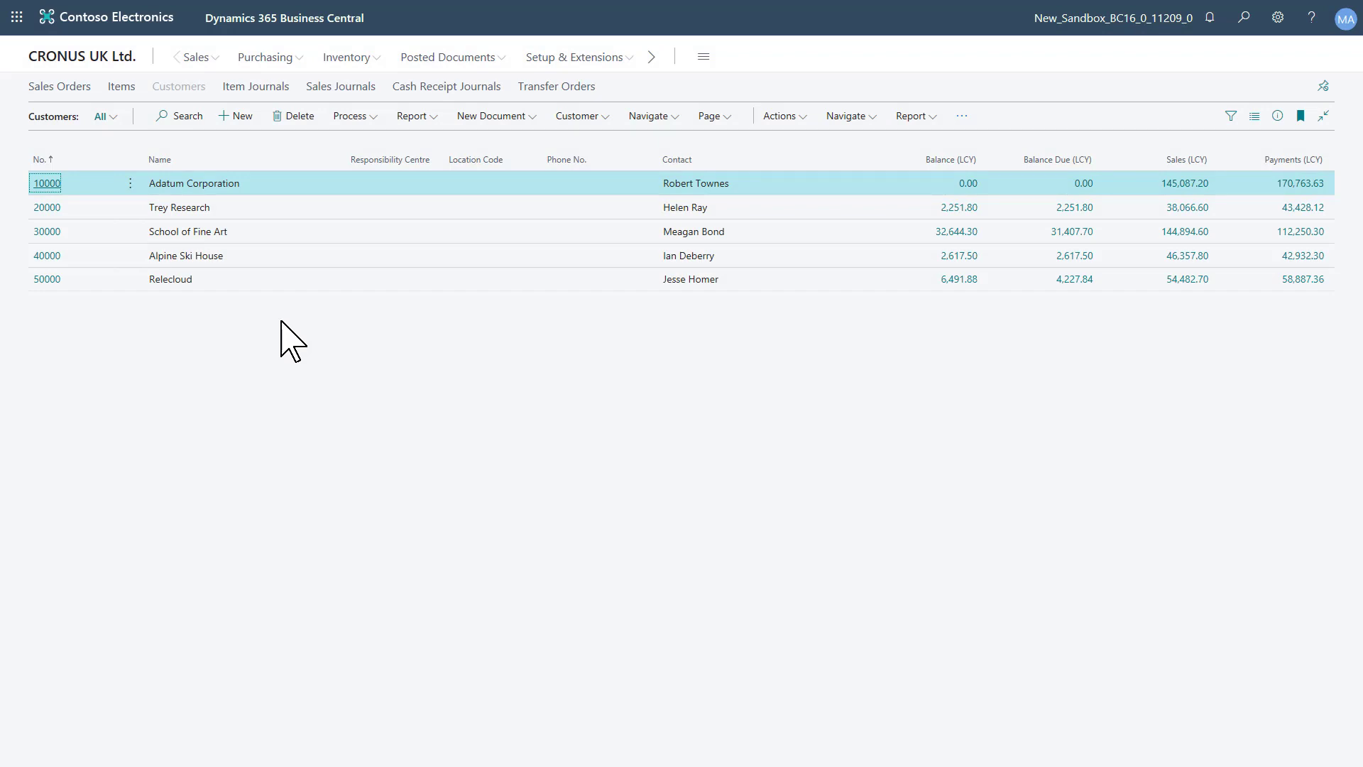
- In the approver's session, approve the First Up Consultants purchase order from the role centre's requests to approve
click(66, 68)
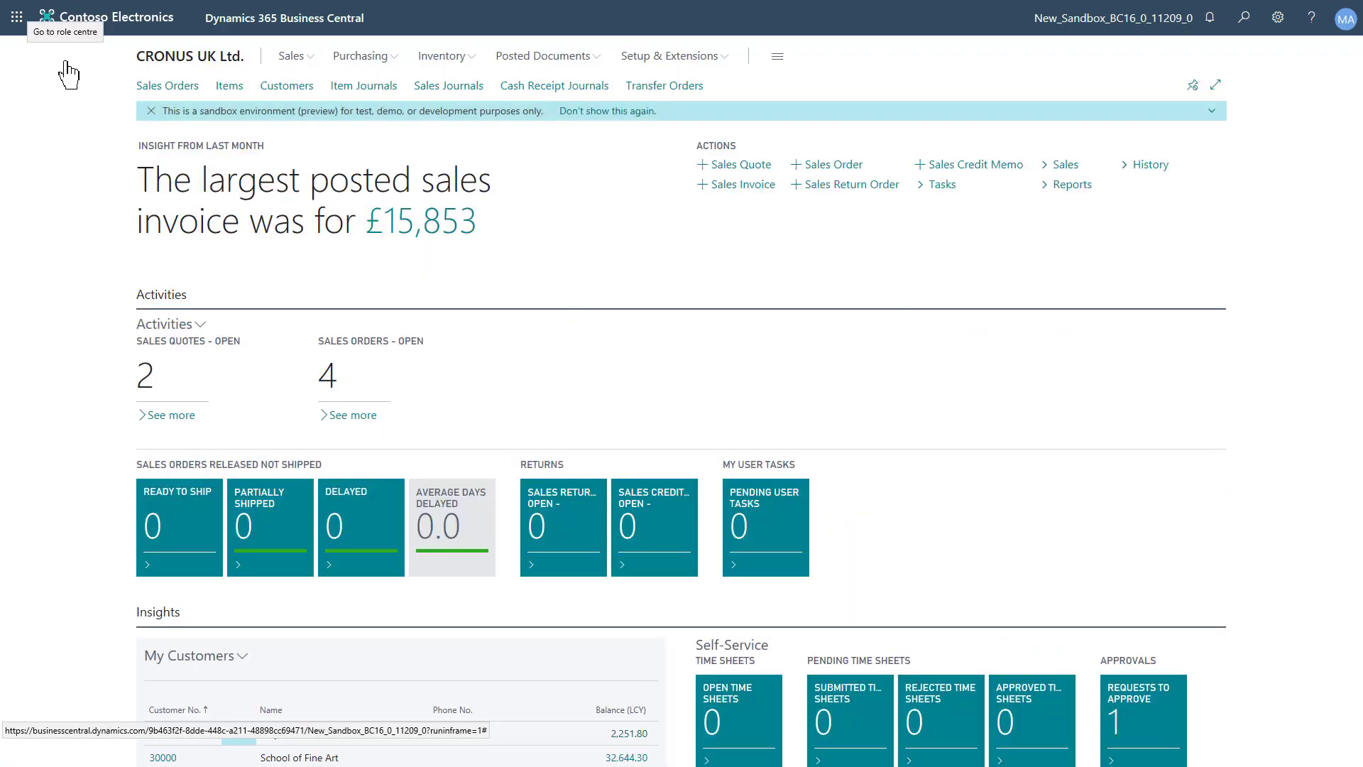
scroll(694, 305, down, 3)
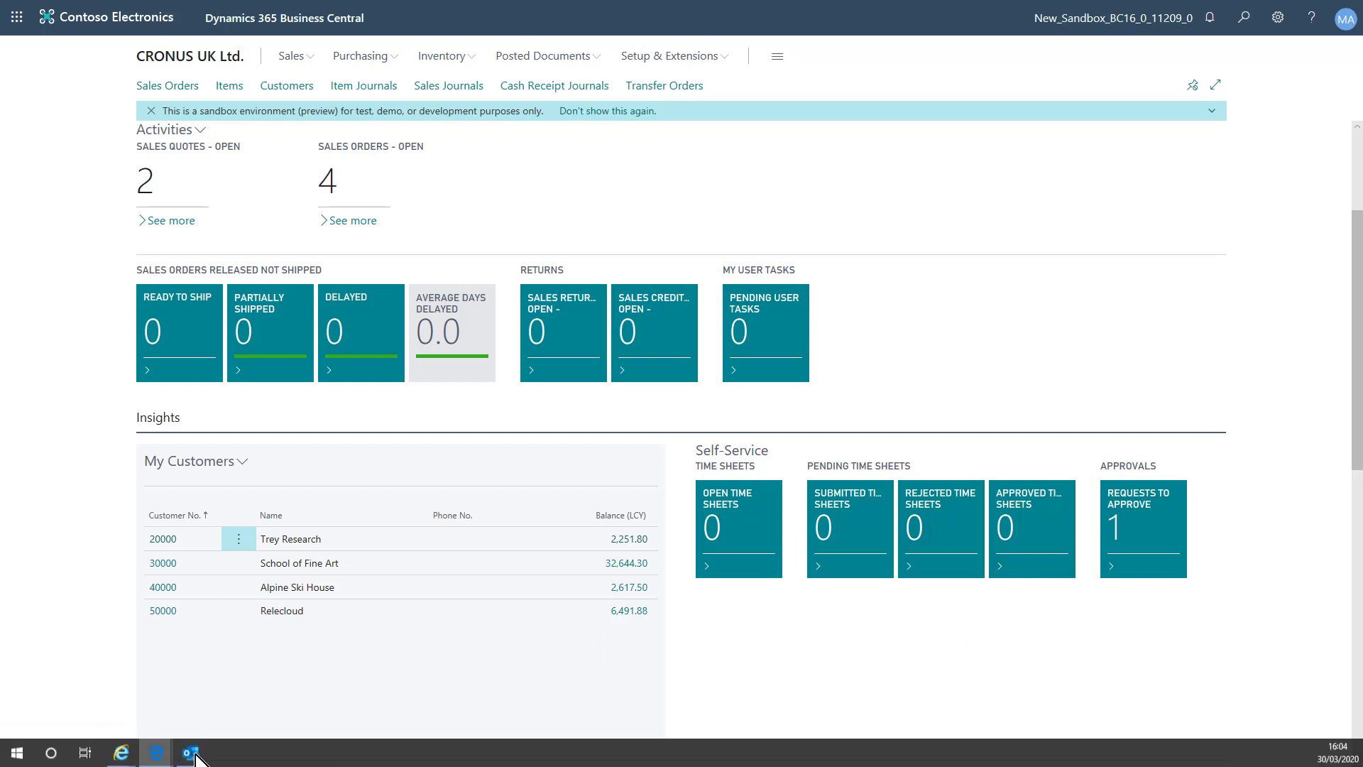
click(189, 754)
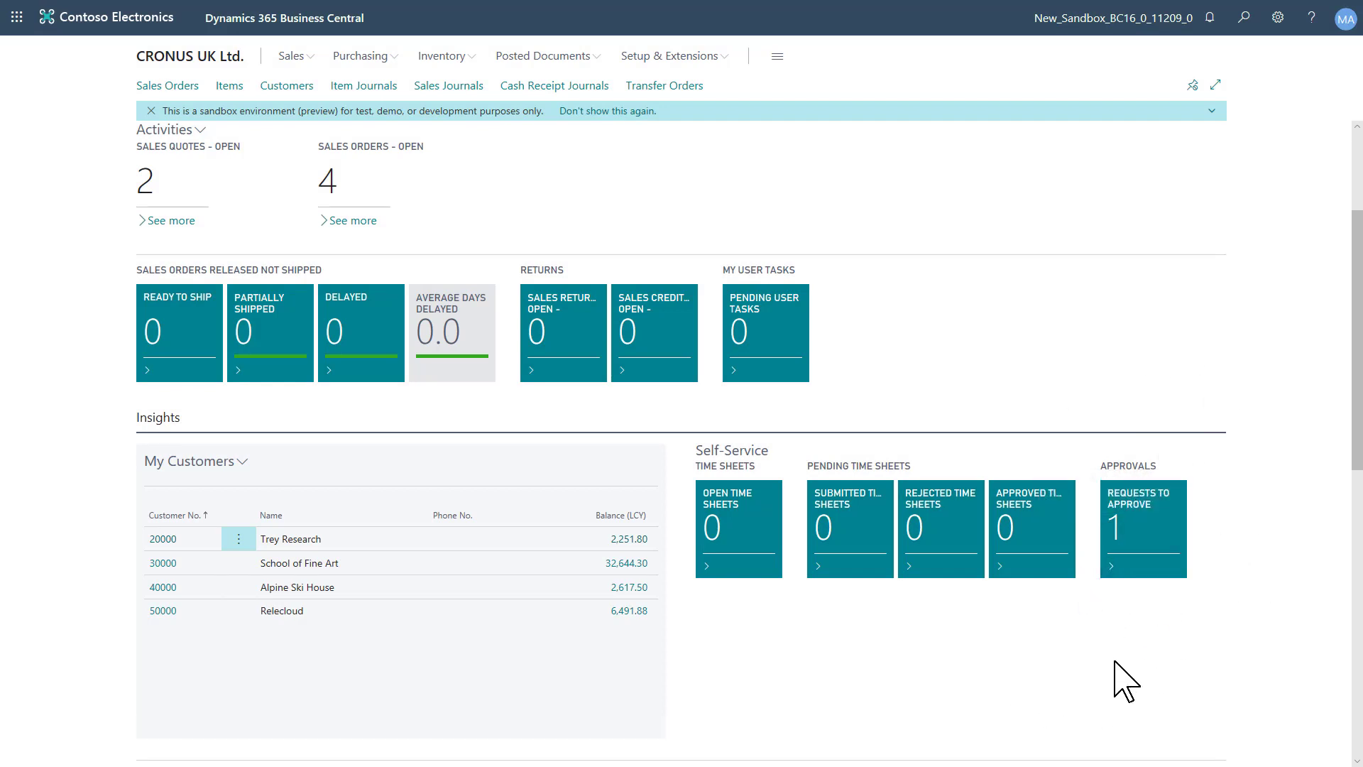
click(1144, 550)
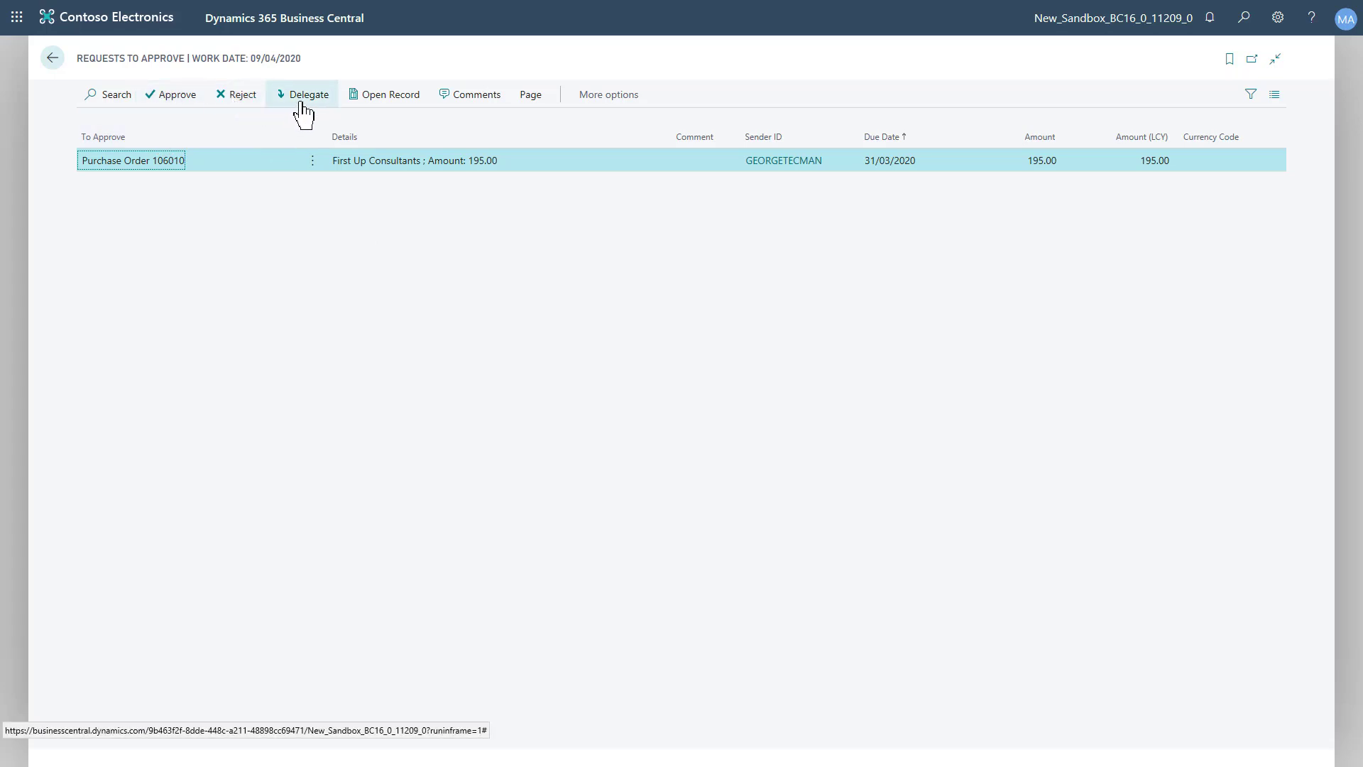
click(181, 100)
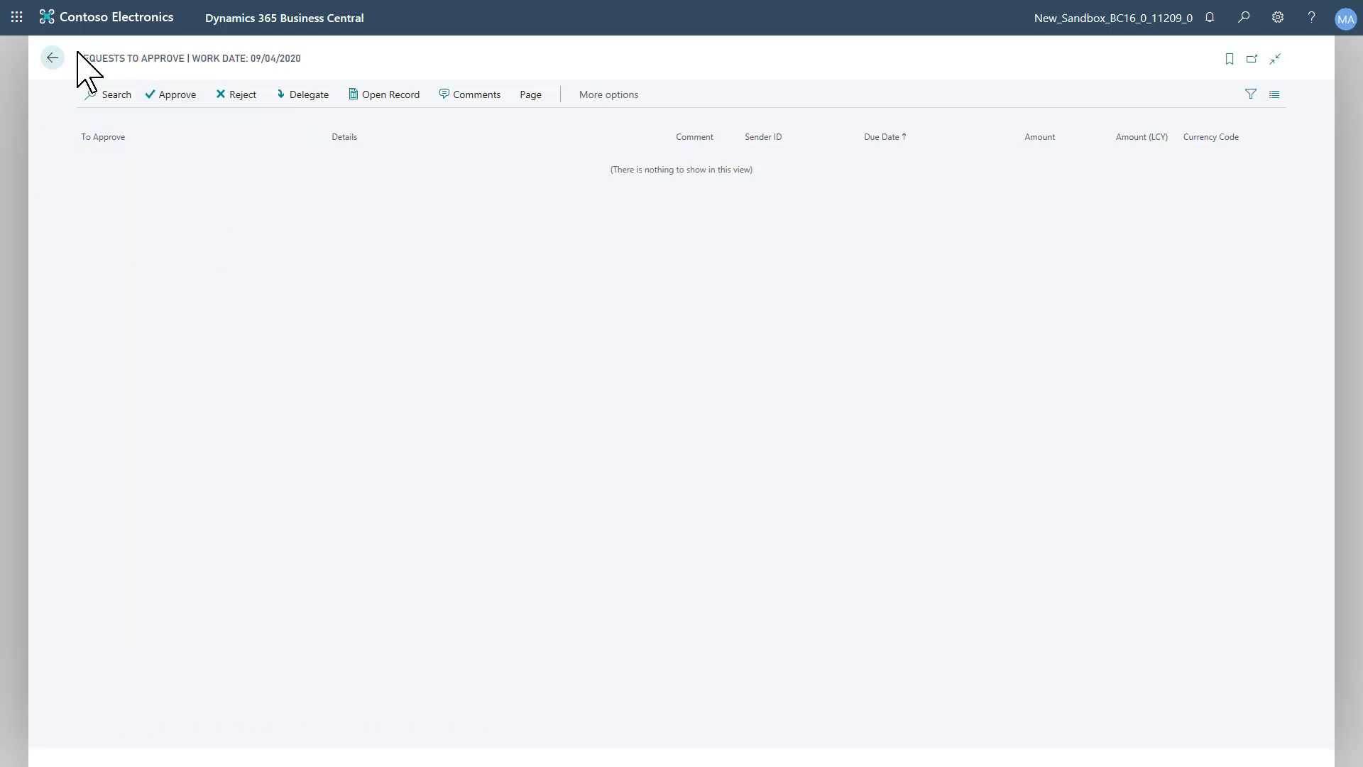
click(53, 58)
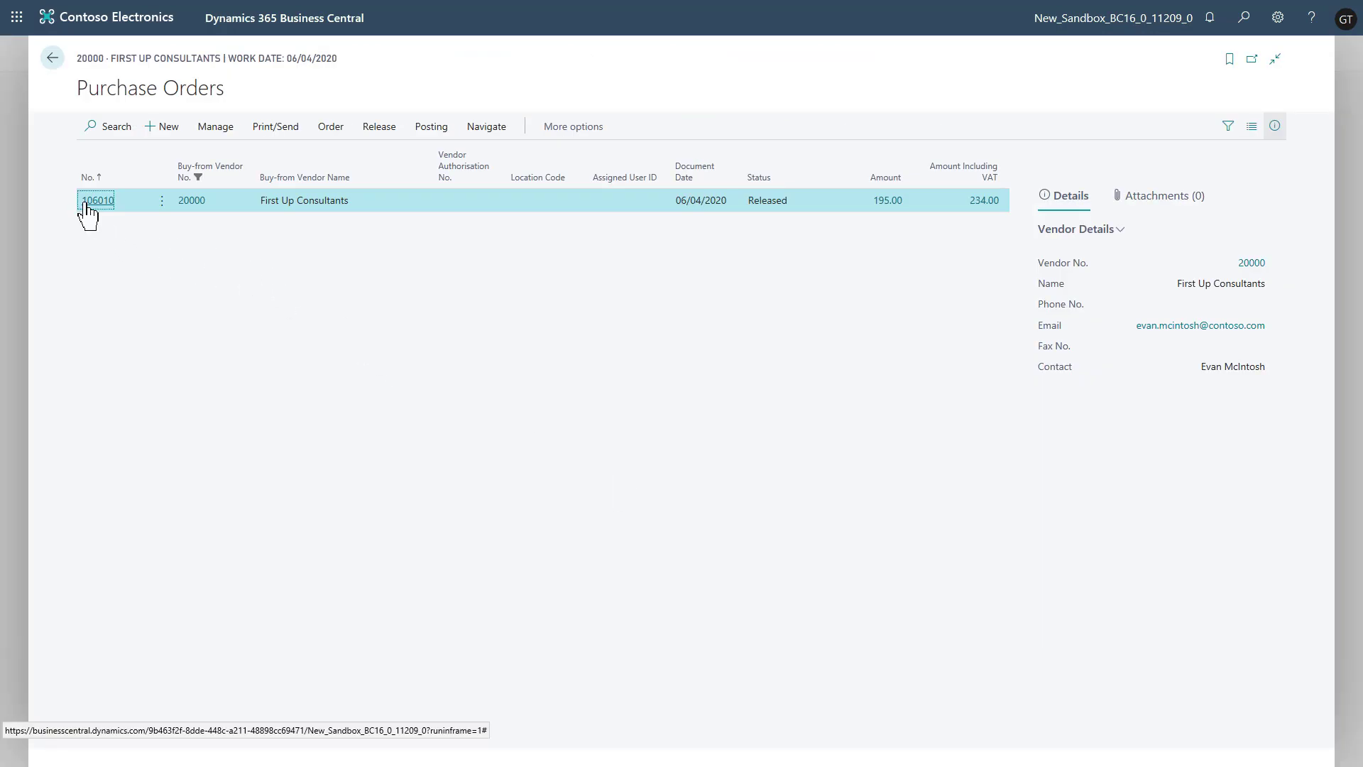
- Back in the purchaser's session, open the First Up Consultants purchase order and reopen it for editing
click(97, 200)
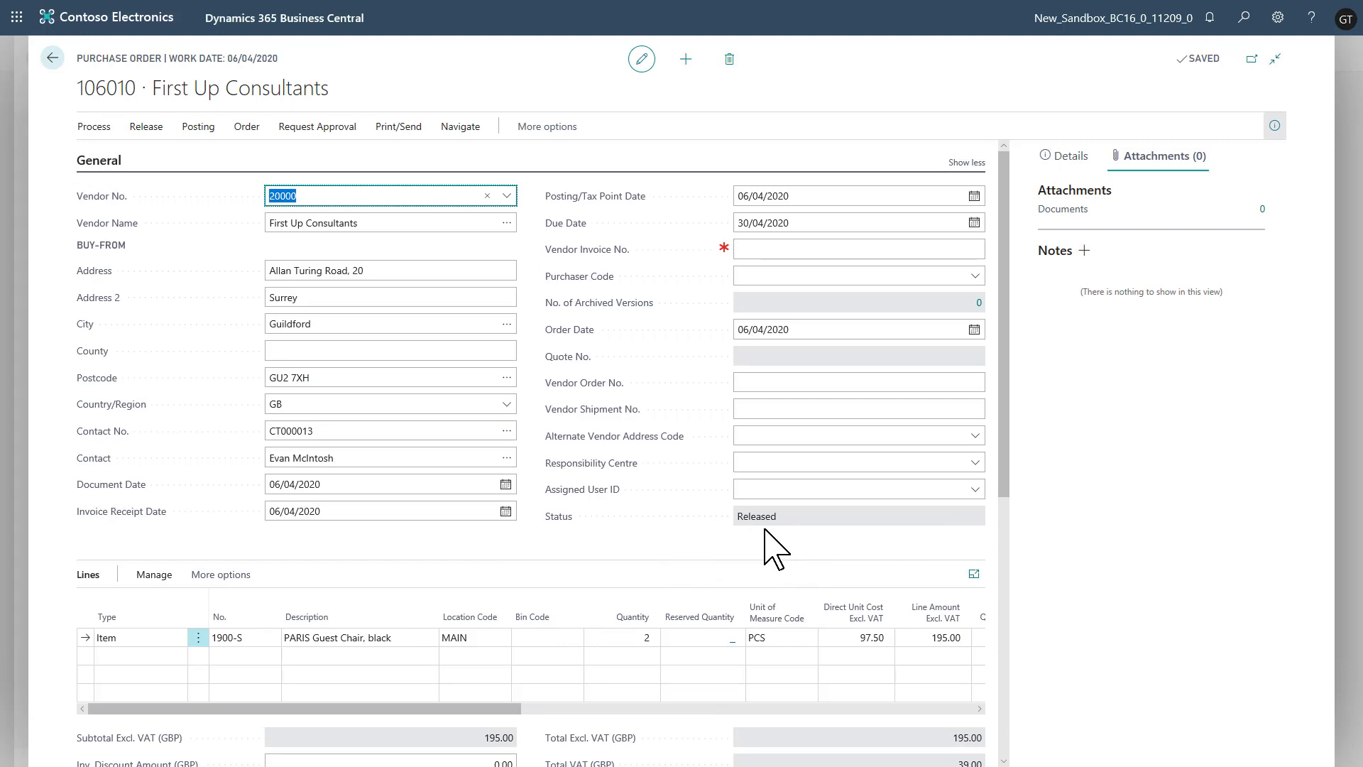
click(630, 637)
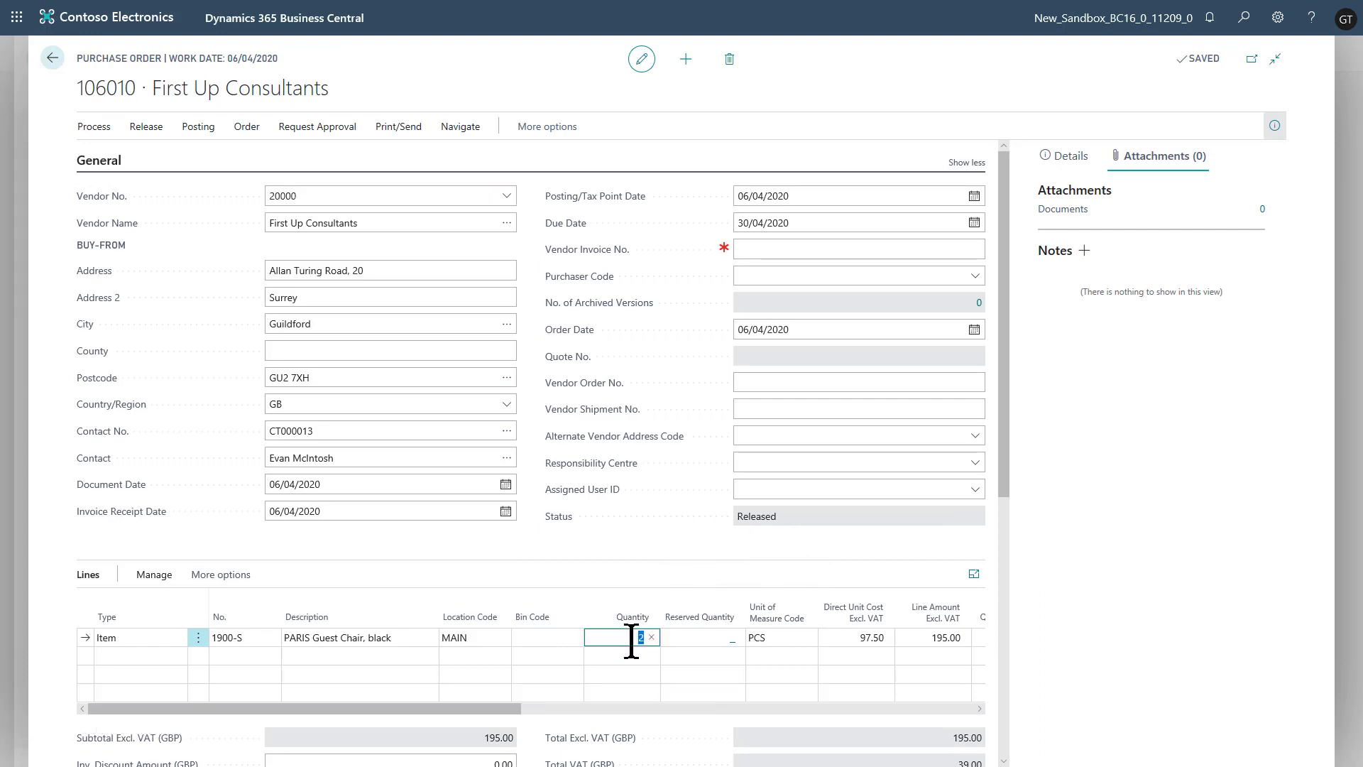
click(147, 128)
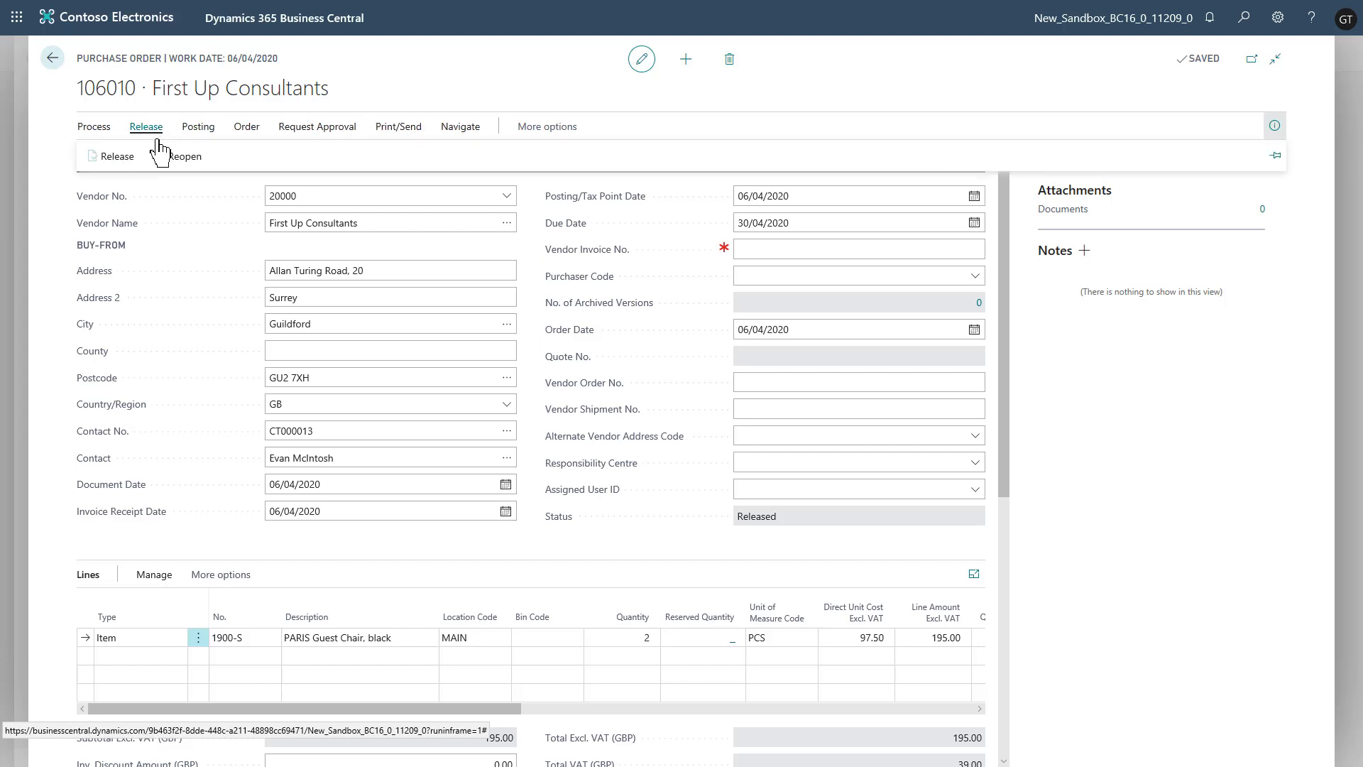
click(179, 158)
- Set the quantity on the PARIS Guest Chair, black line to 3
click(632, 632)
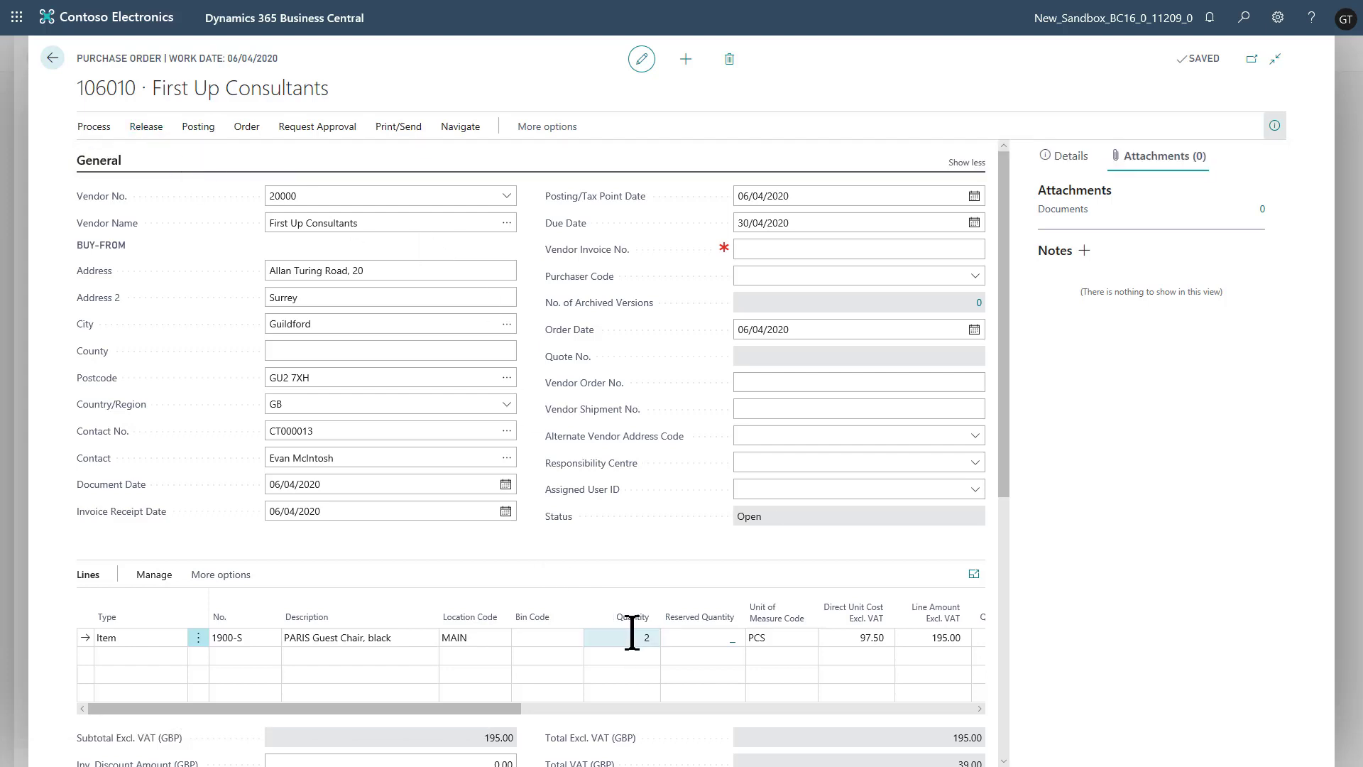
click(638, 637)
text(3)
key(Tab)
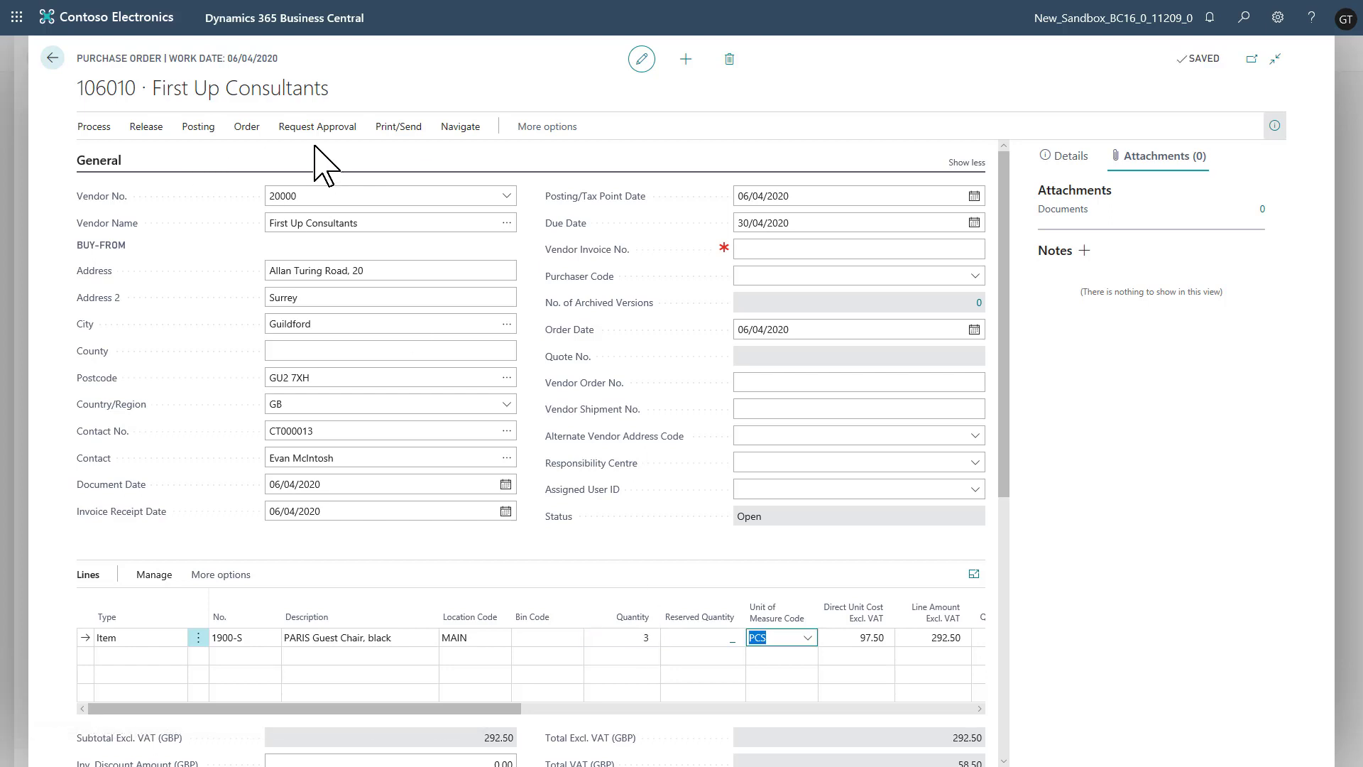
- Try to release the changed First Up Consultants purchase order directly
click(159, 137)
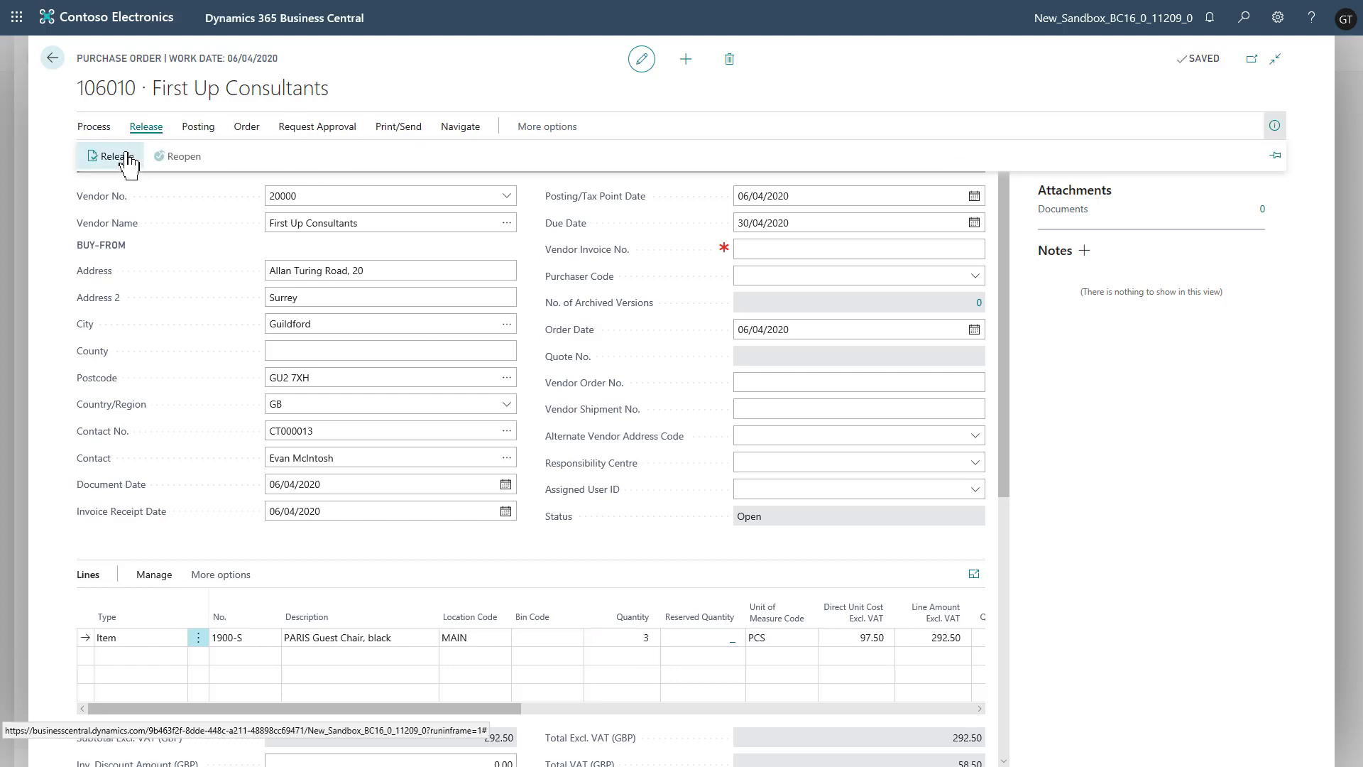
click(127, 158)
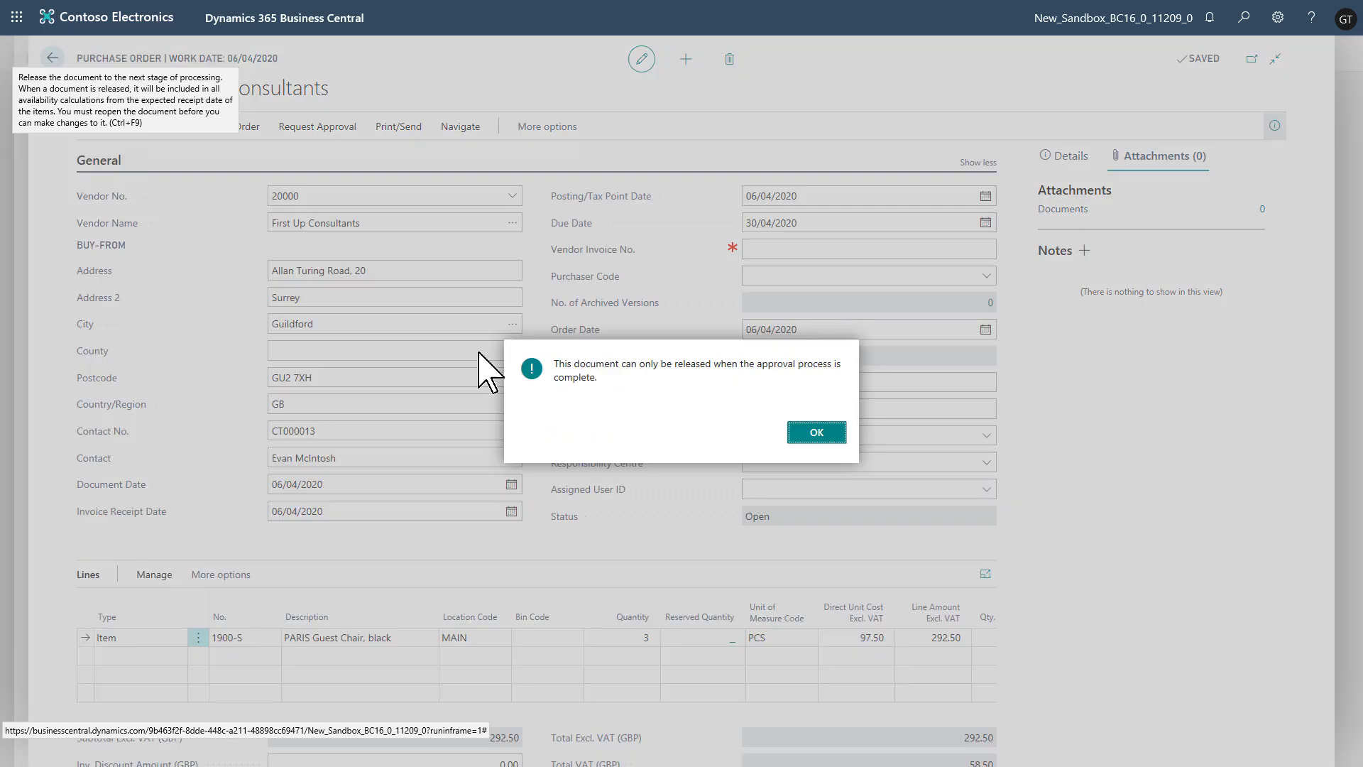
click(810, 435)
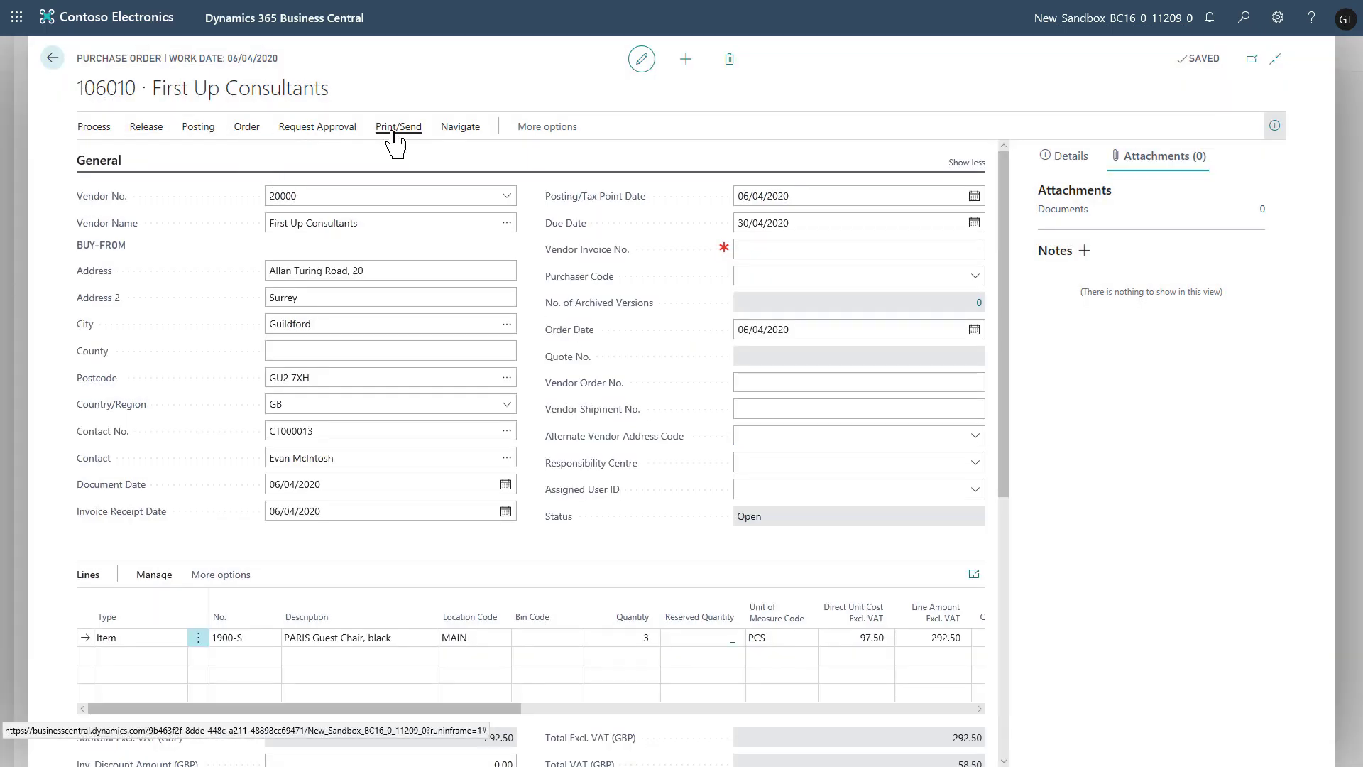
- Send a new approval request for the changed First Up Consultants purchase order
click(323, 134)
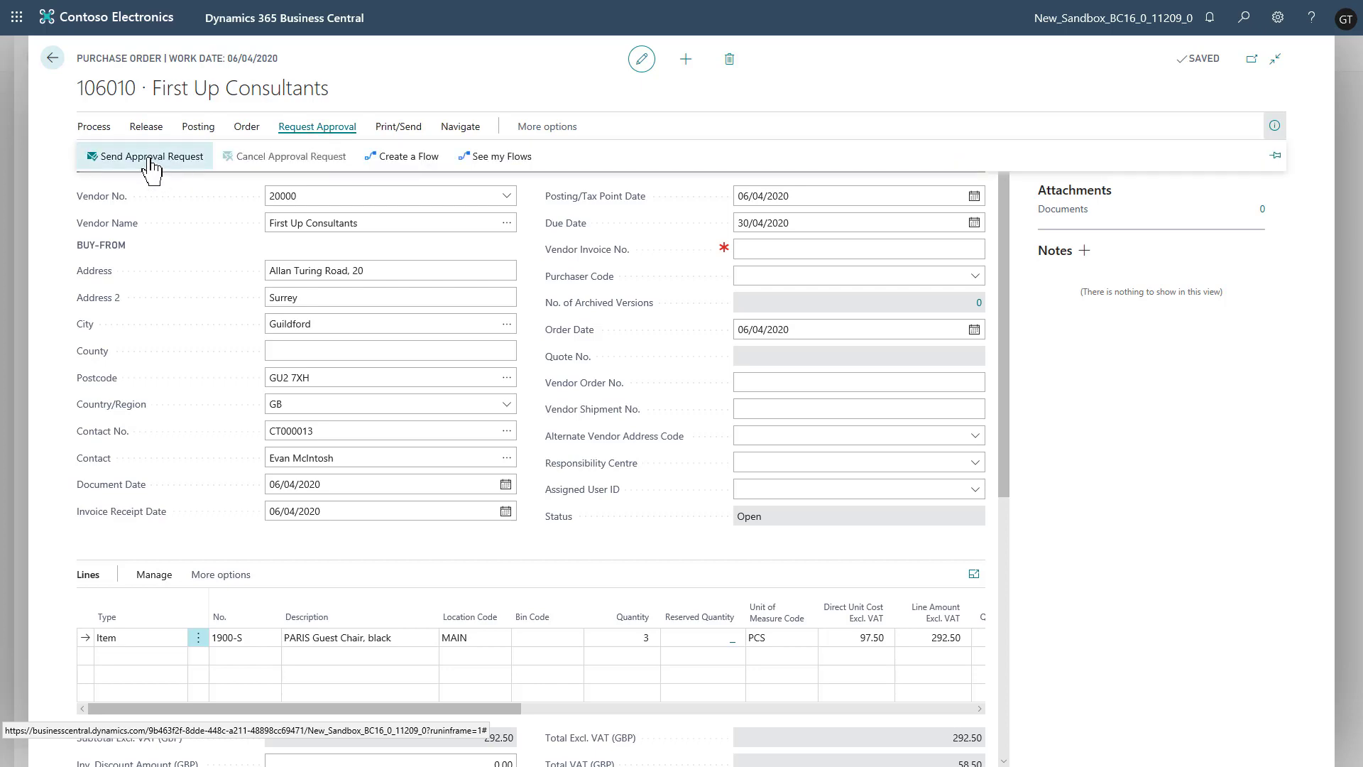
click(150, 156)
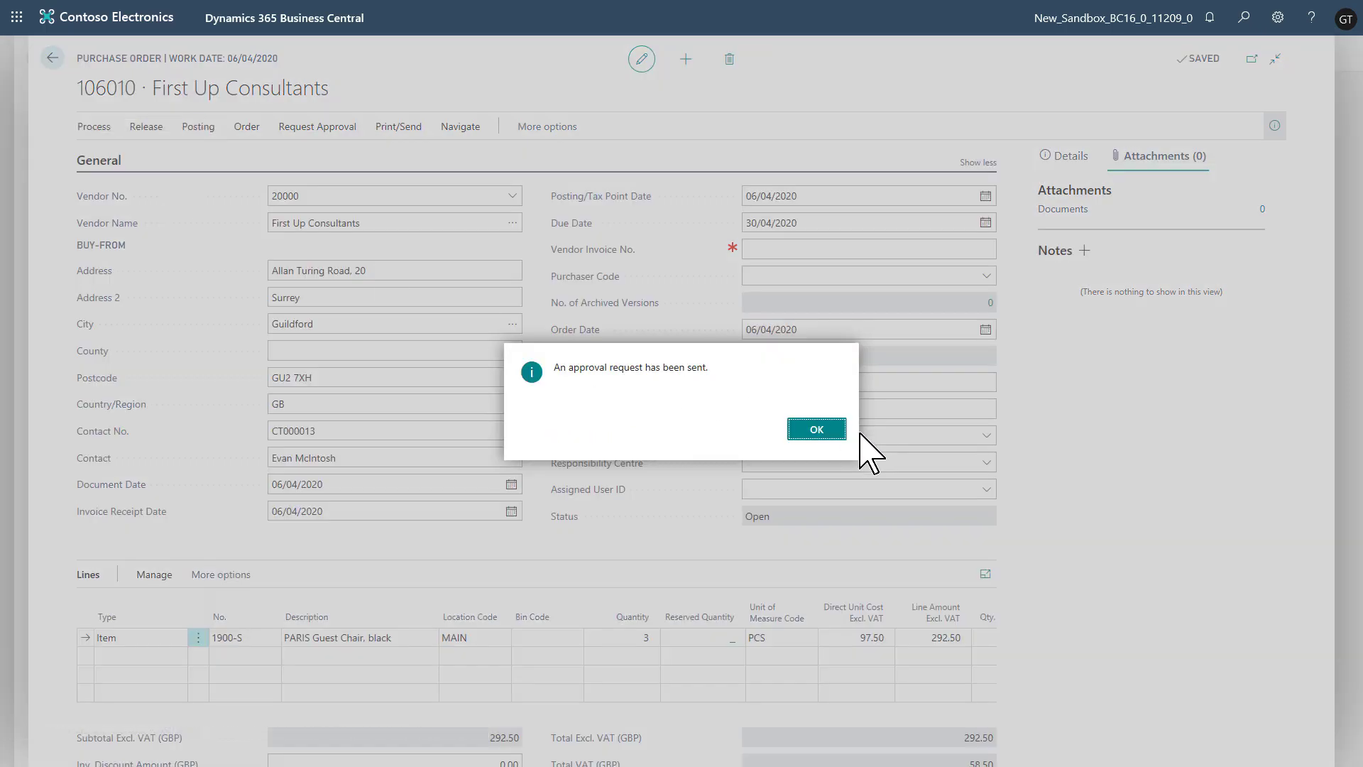
click(816, 430)
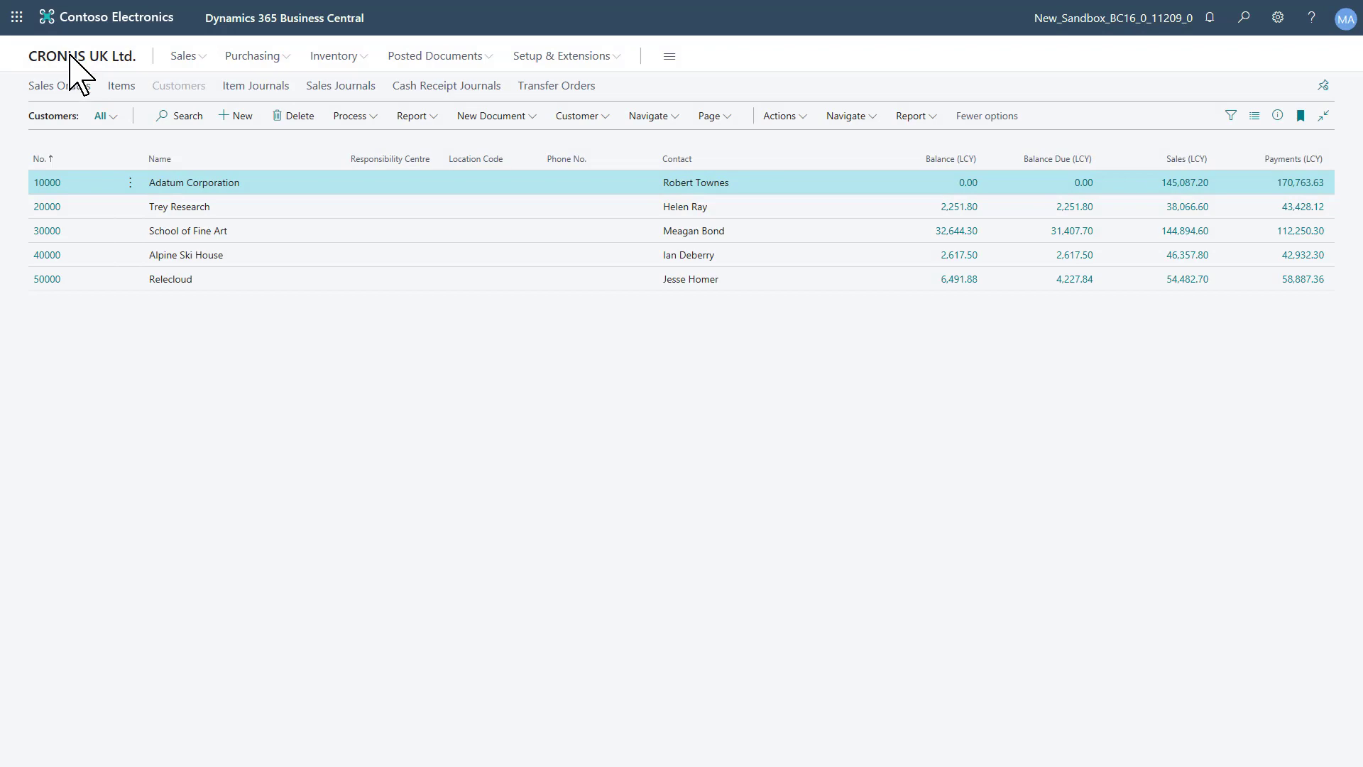
- In the approver's session, reject the First Up Consultants purchase order from the role centre's requests to approve
click(70, 58)
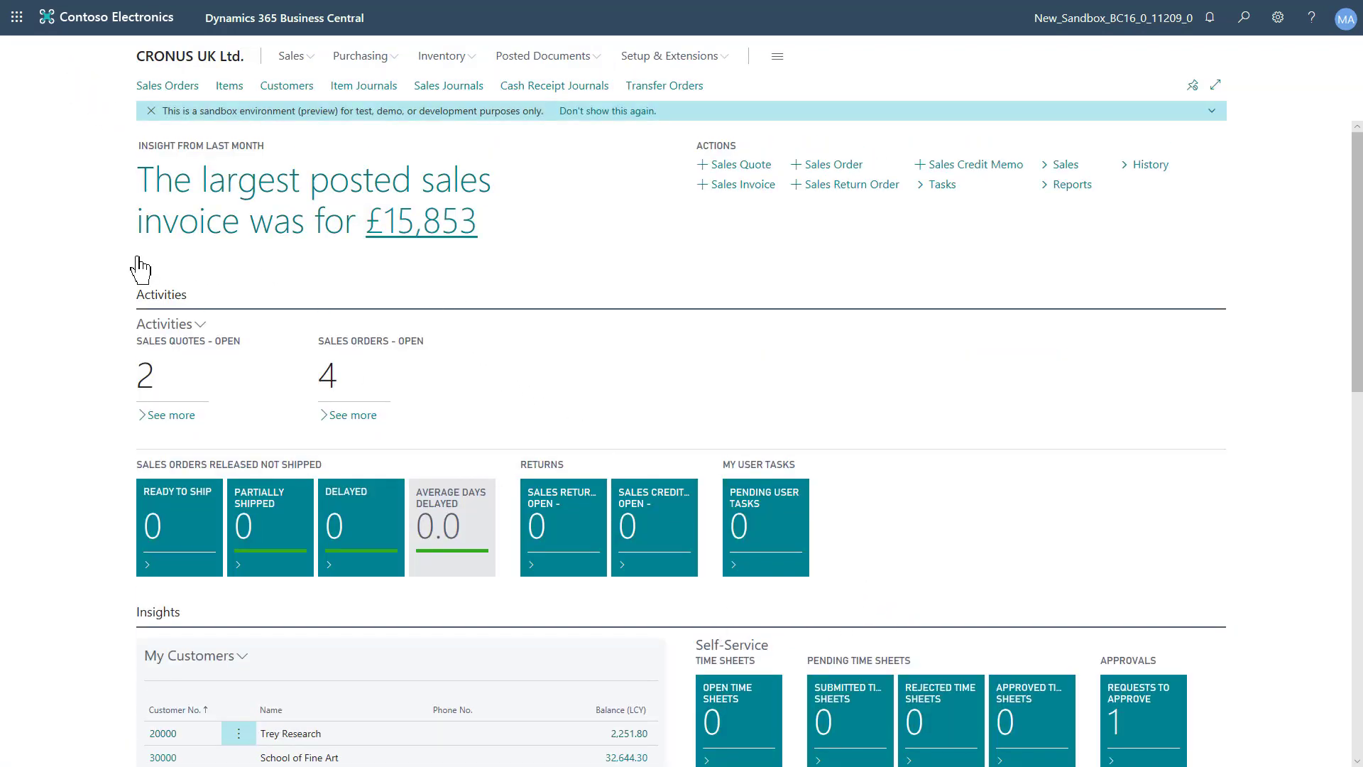
scroll(1055, 578, down, 3)
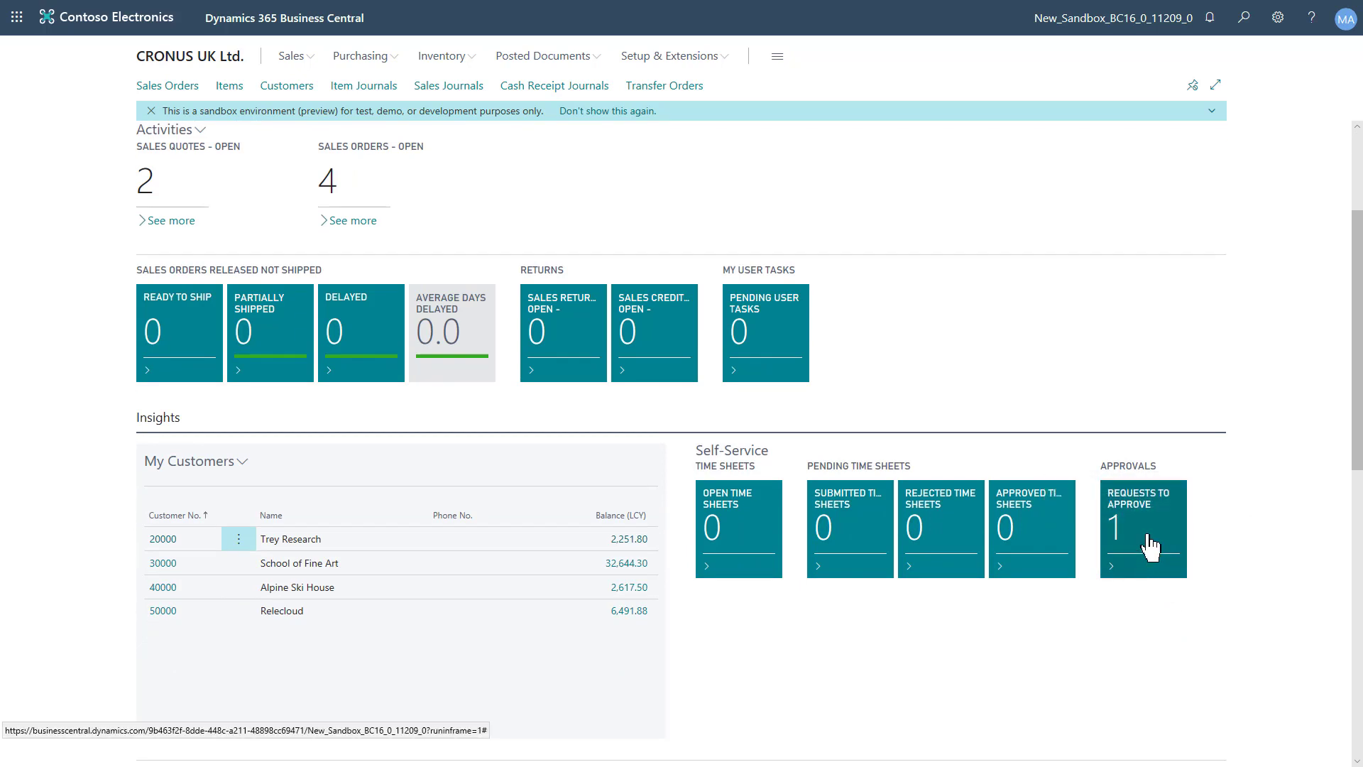
click(1077, 646)
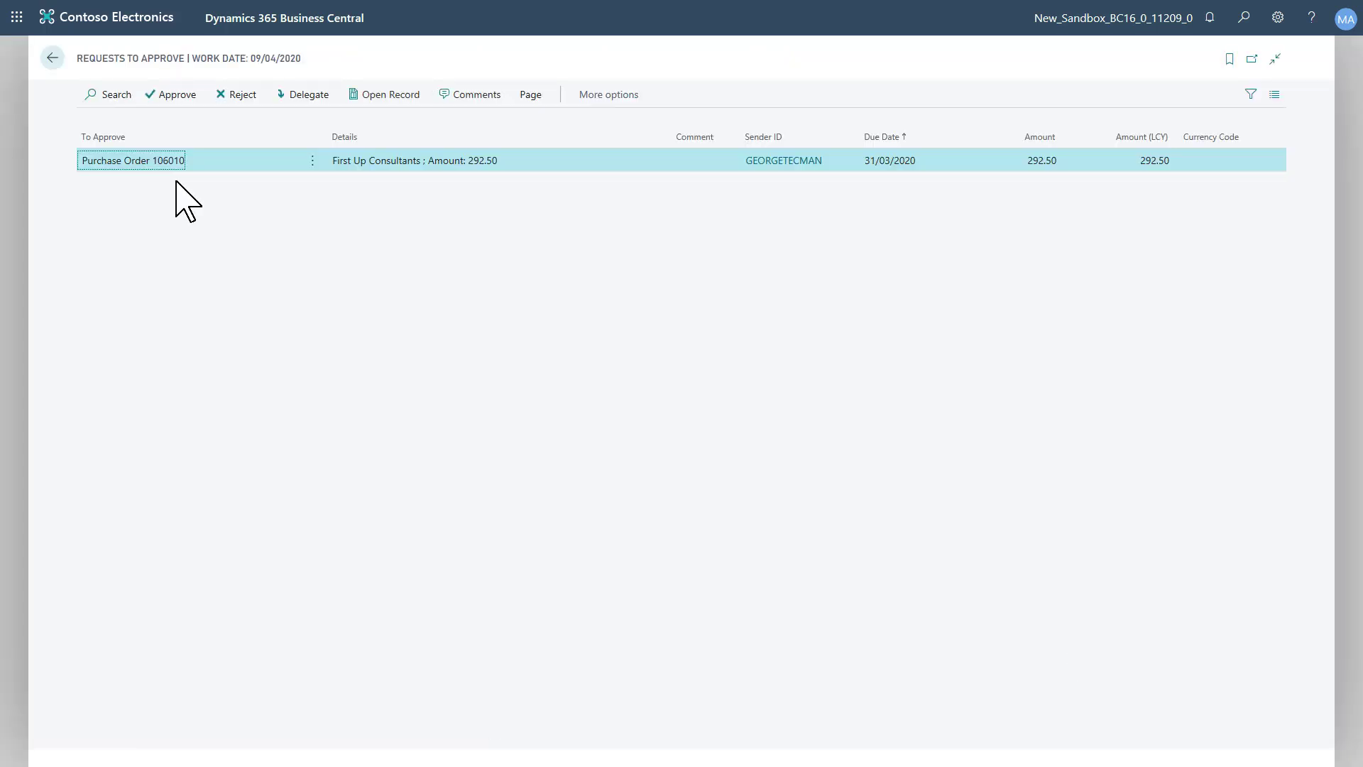
click(236, 96)
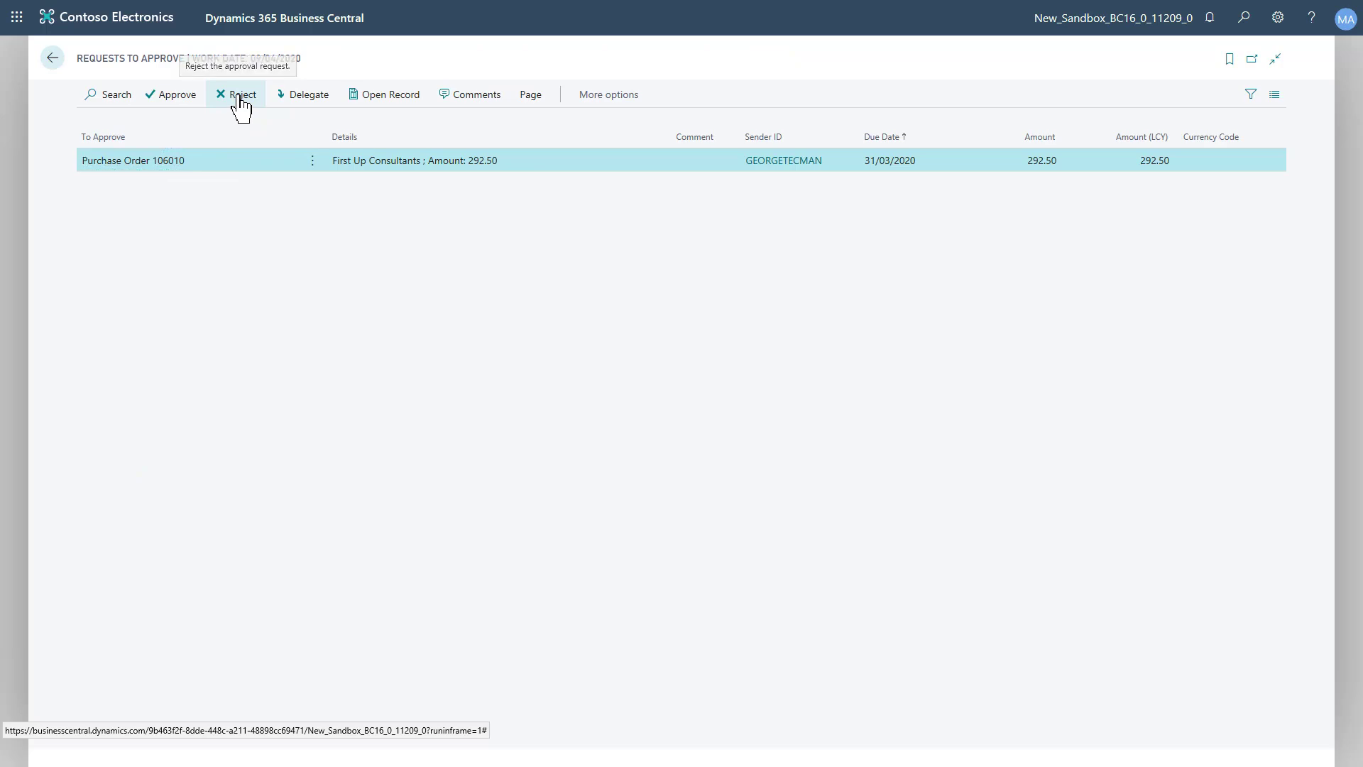
click(51, 63)
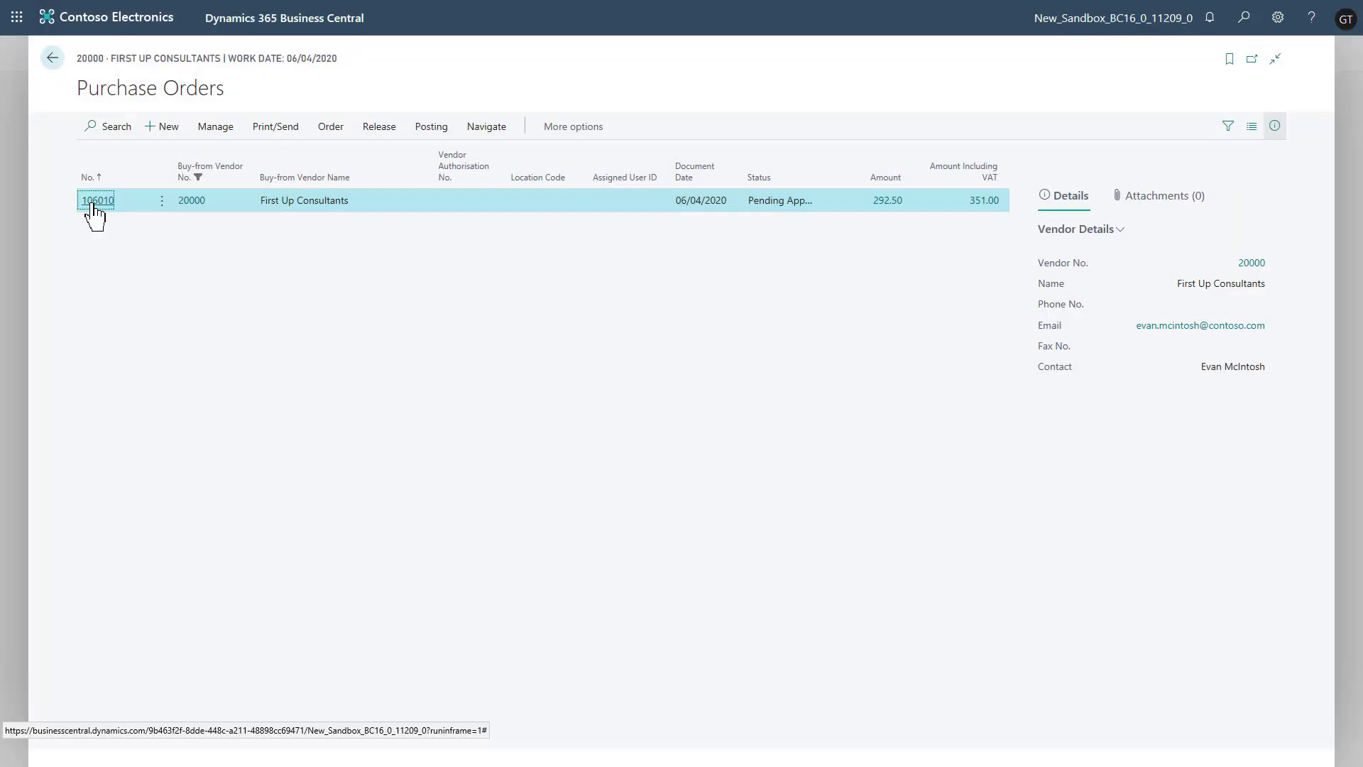
- Open the First Up Consultants purchase order to check its status after the rejection, and close it
click(98, 201)
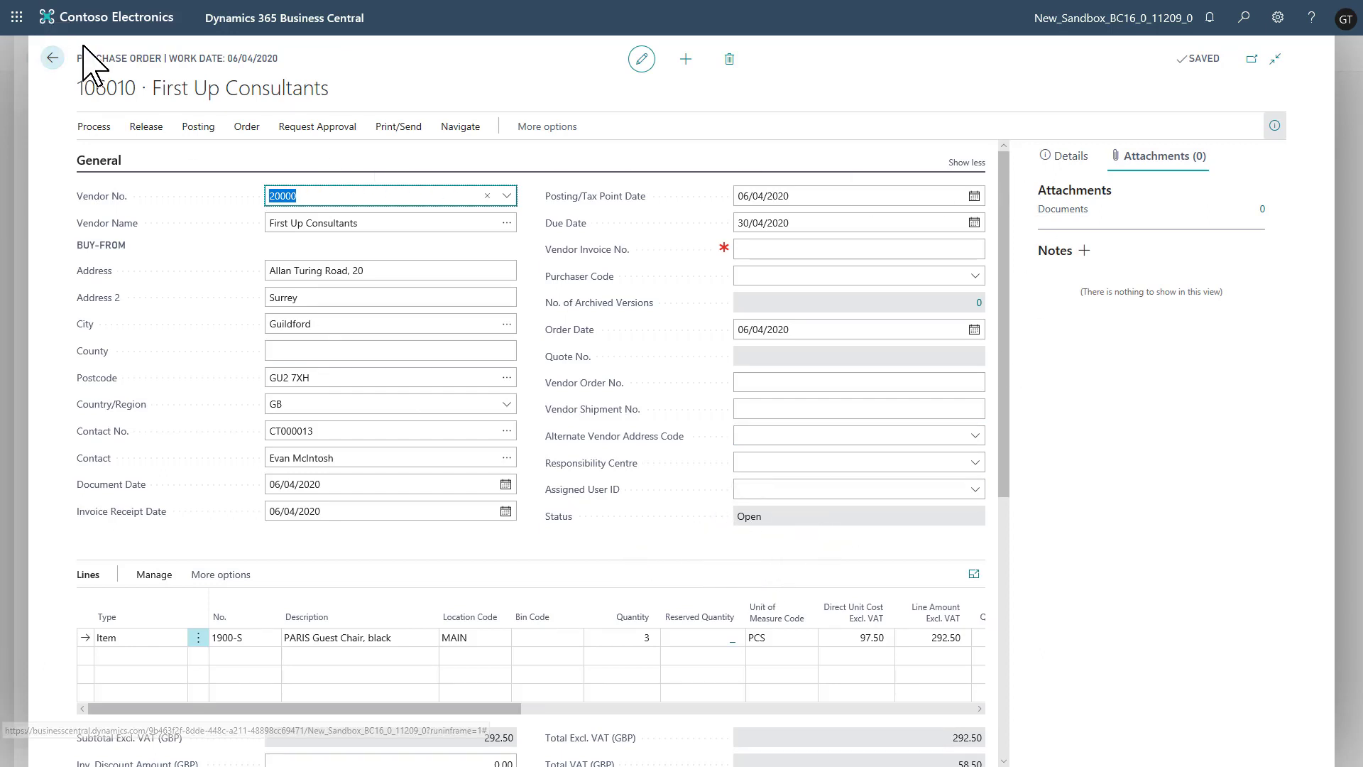
click(52, 58)
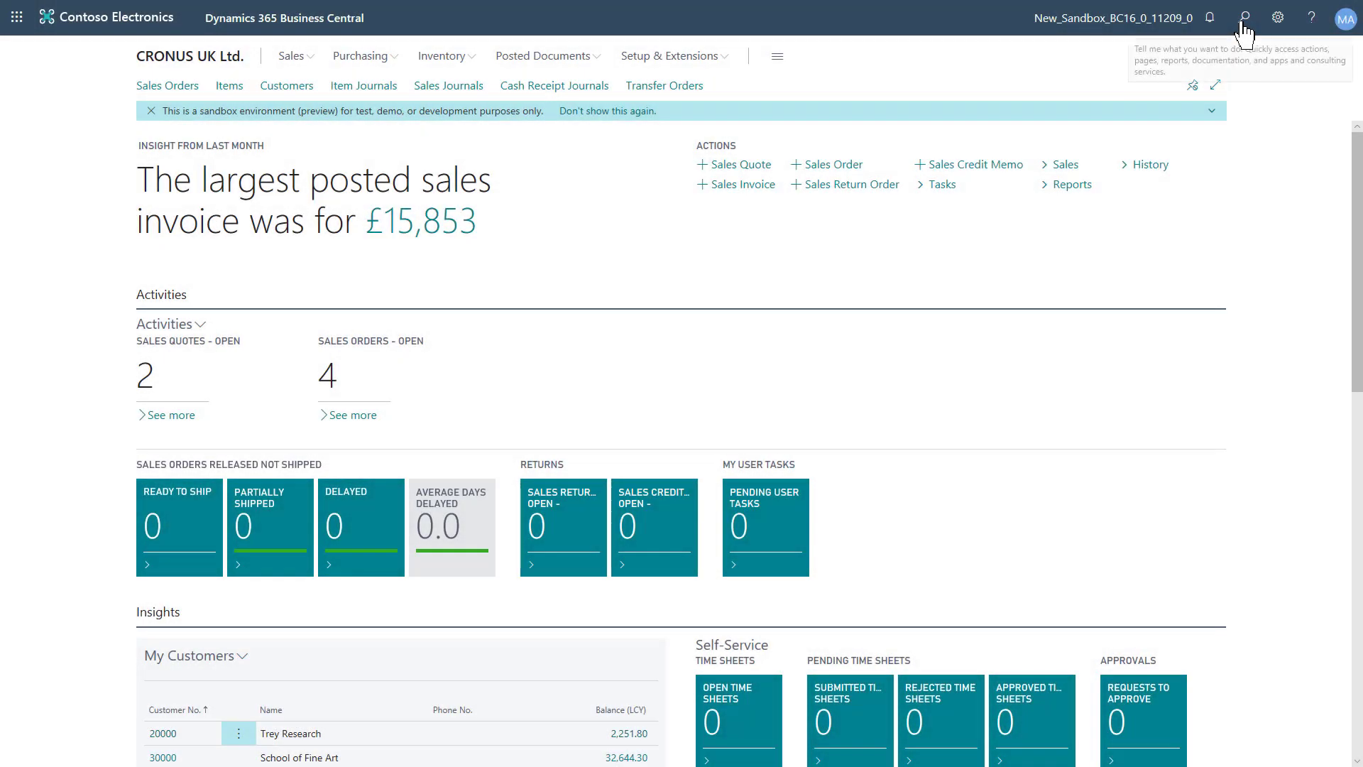
- In the other user's session, search for the Workflows list and open the Purchase Order Approval Workflow
click(1243, 17)
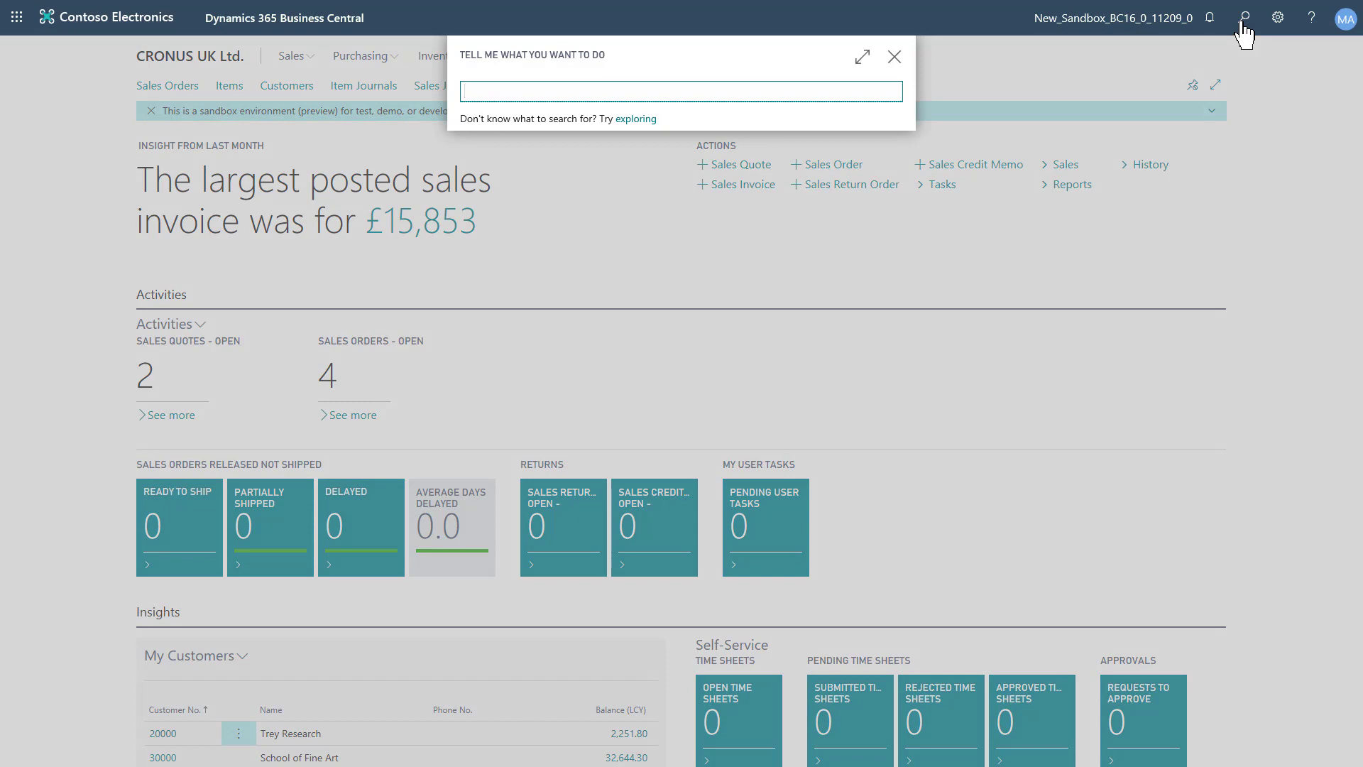
text(workf)
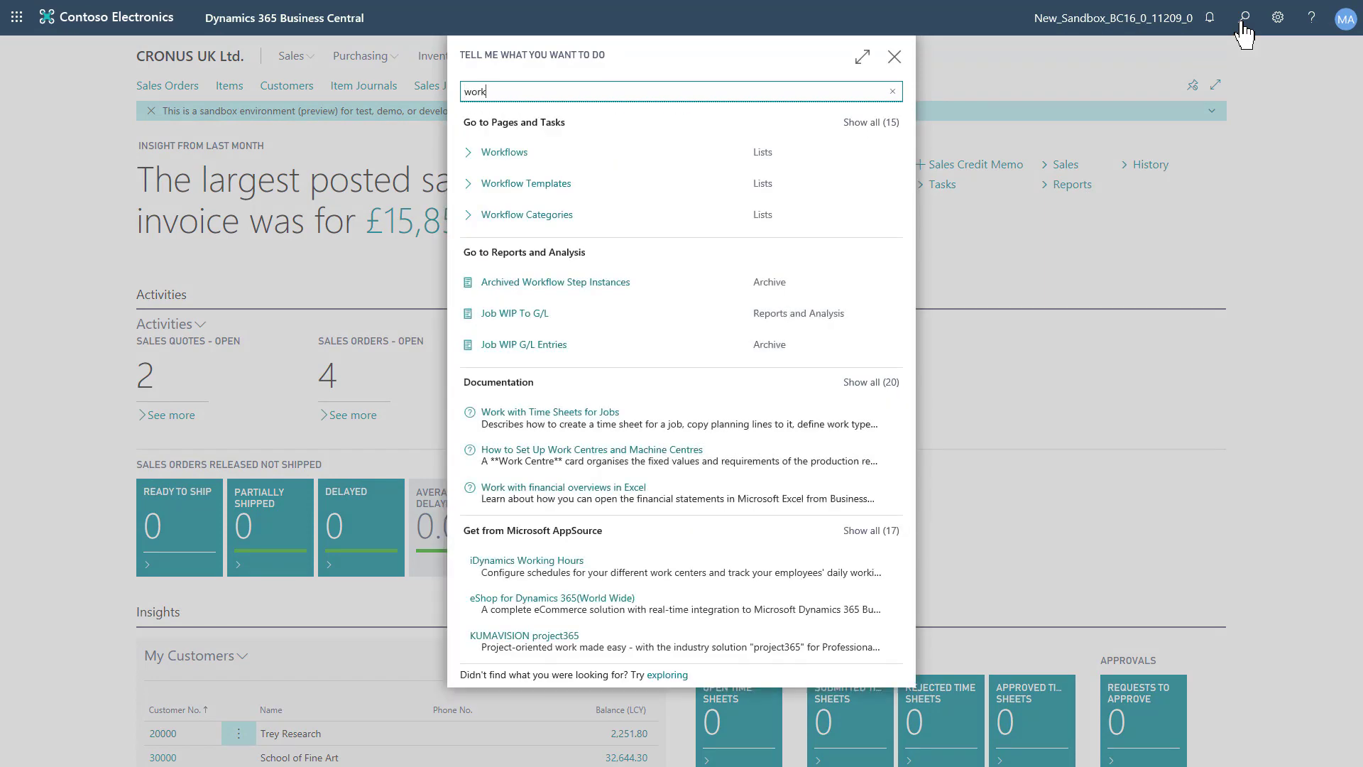
key(BackSpace)
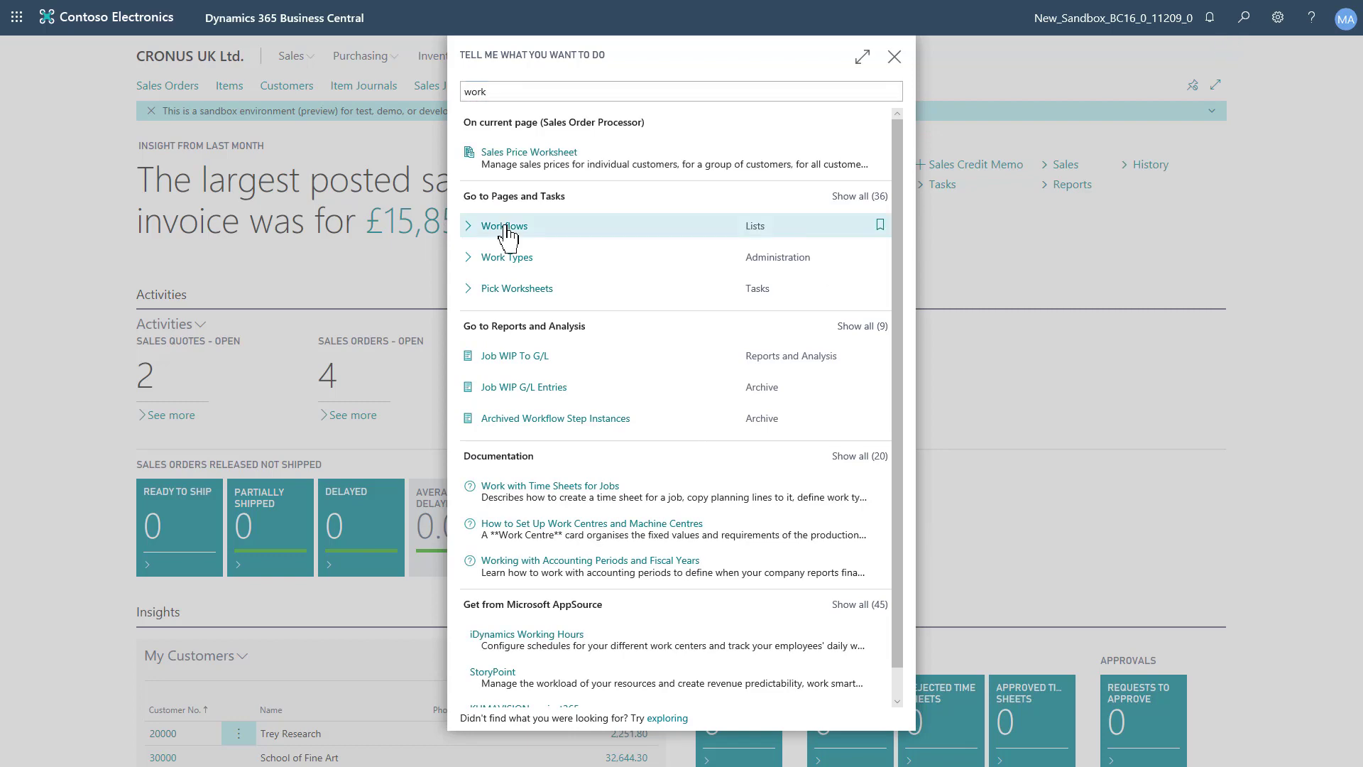
click(505, 227)
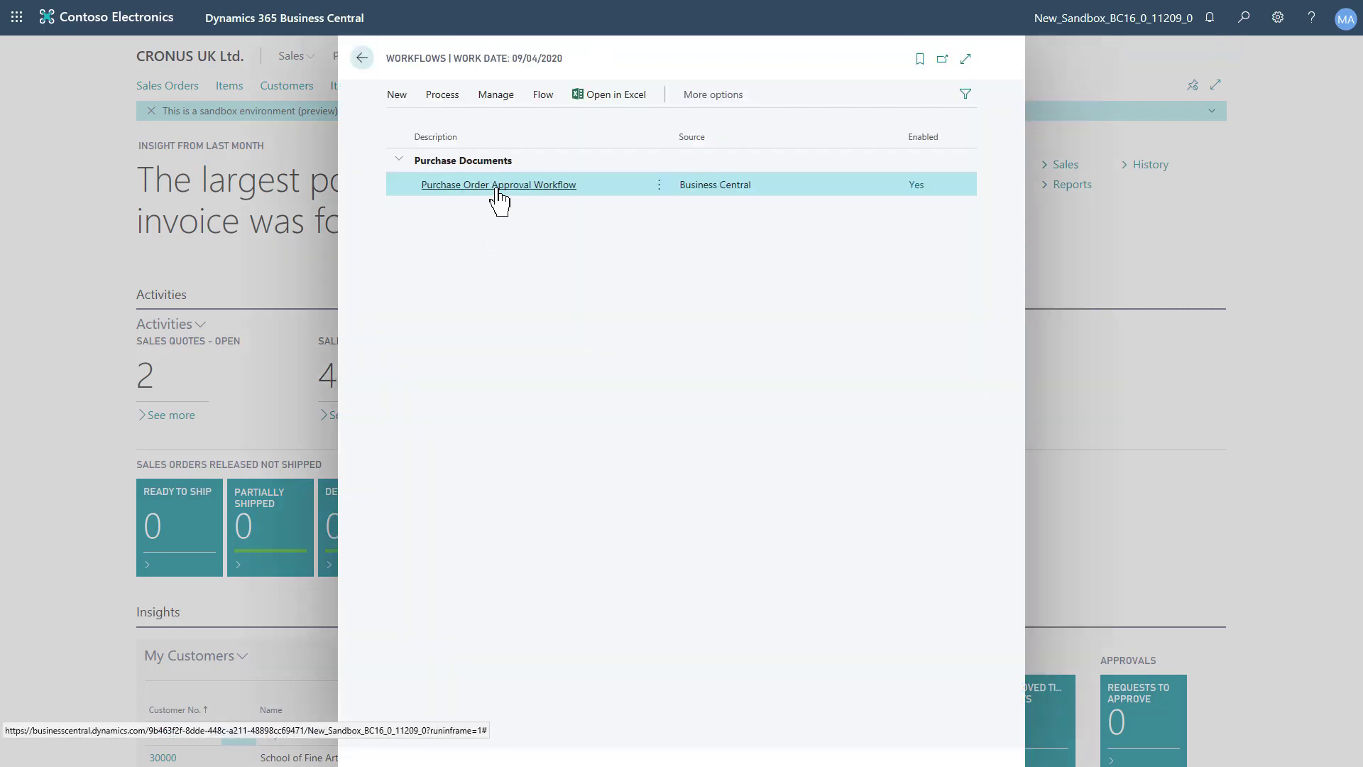
click(498, 193)
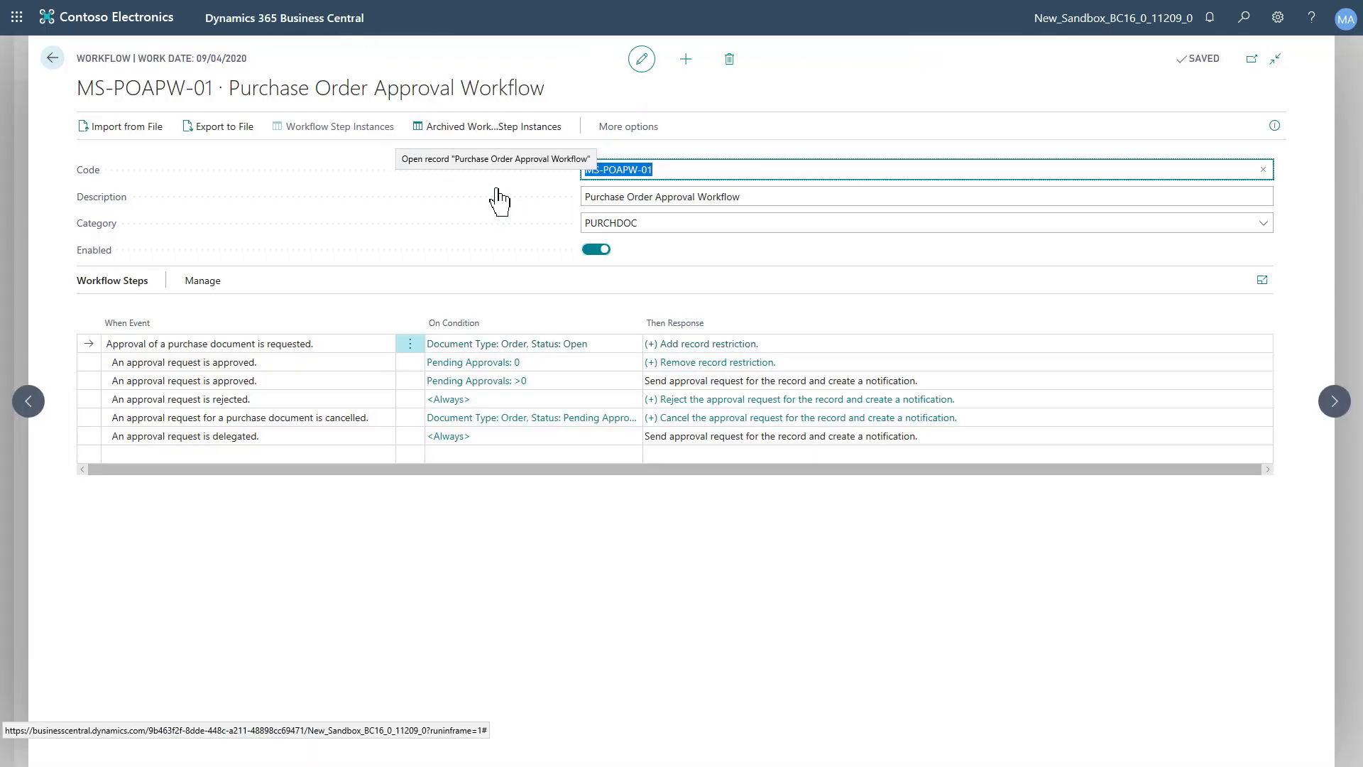
- Open the responses of the approved-request event with zero pending approvals and view the options for the sender notification response
click(92, 363)
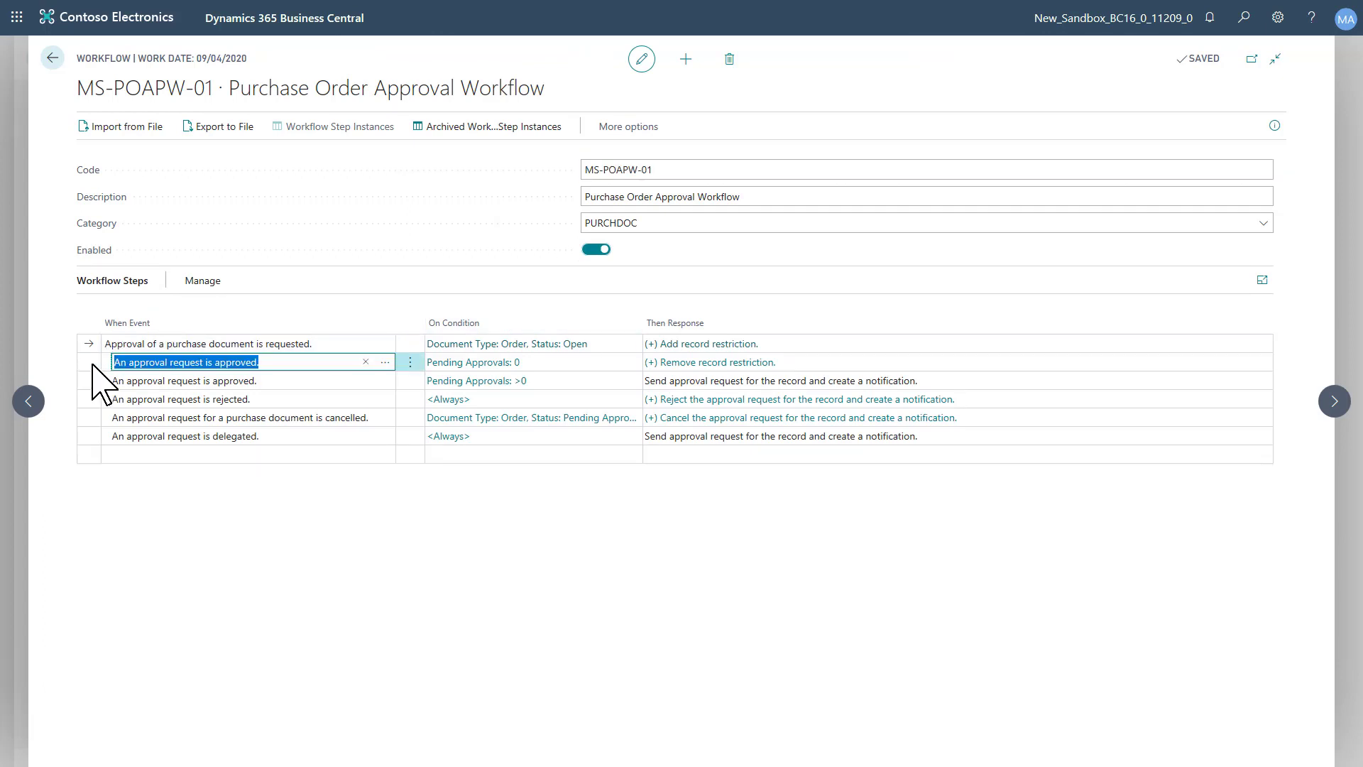
click(98, 401)
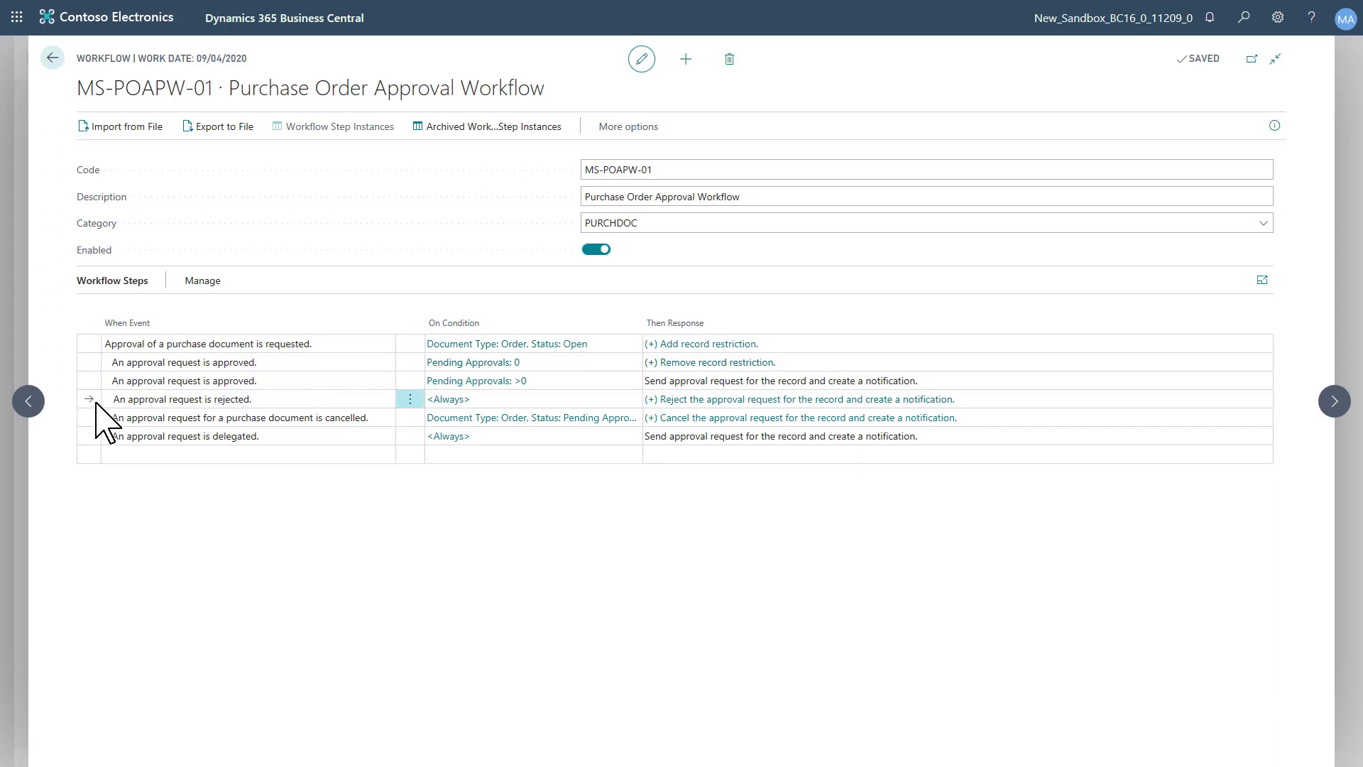
click(108, 362)
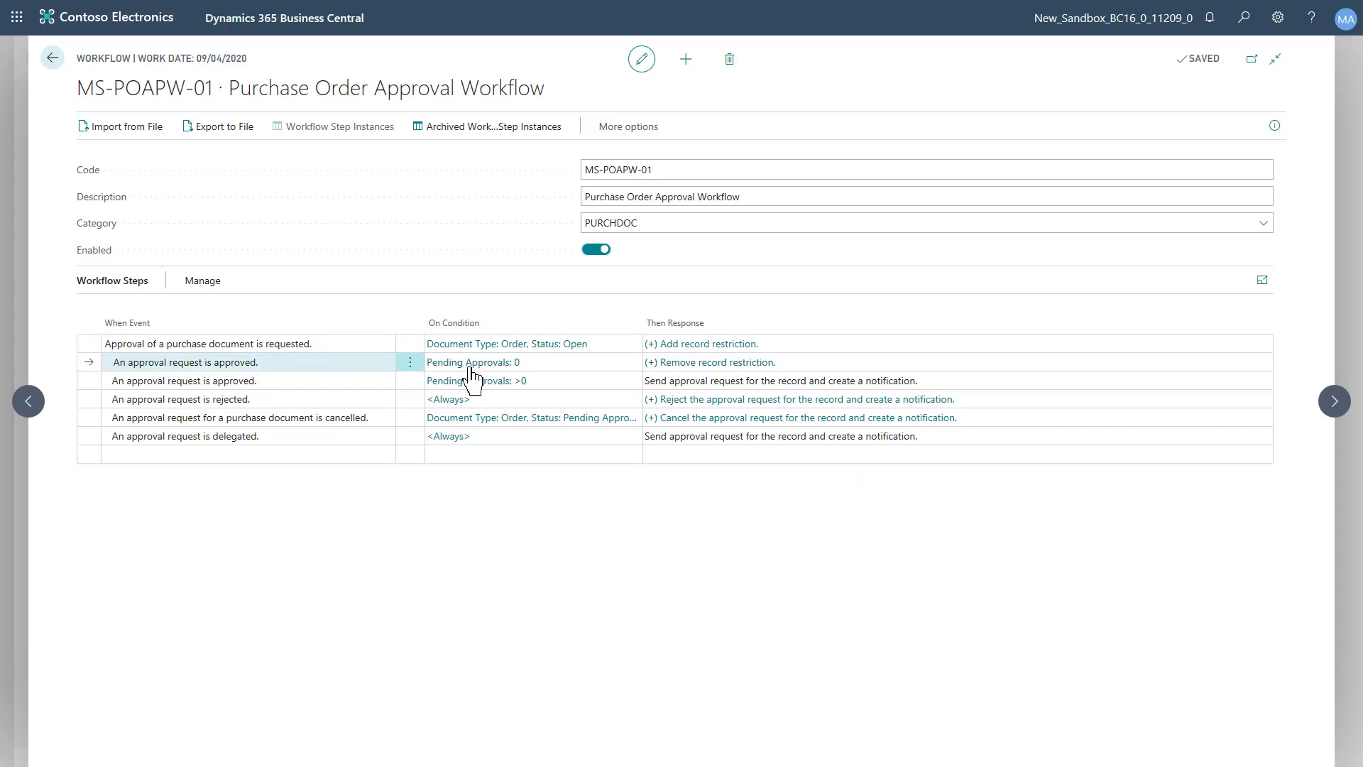
click(703, 369)
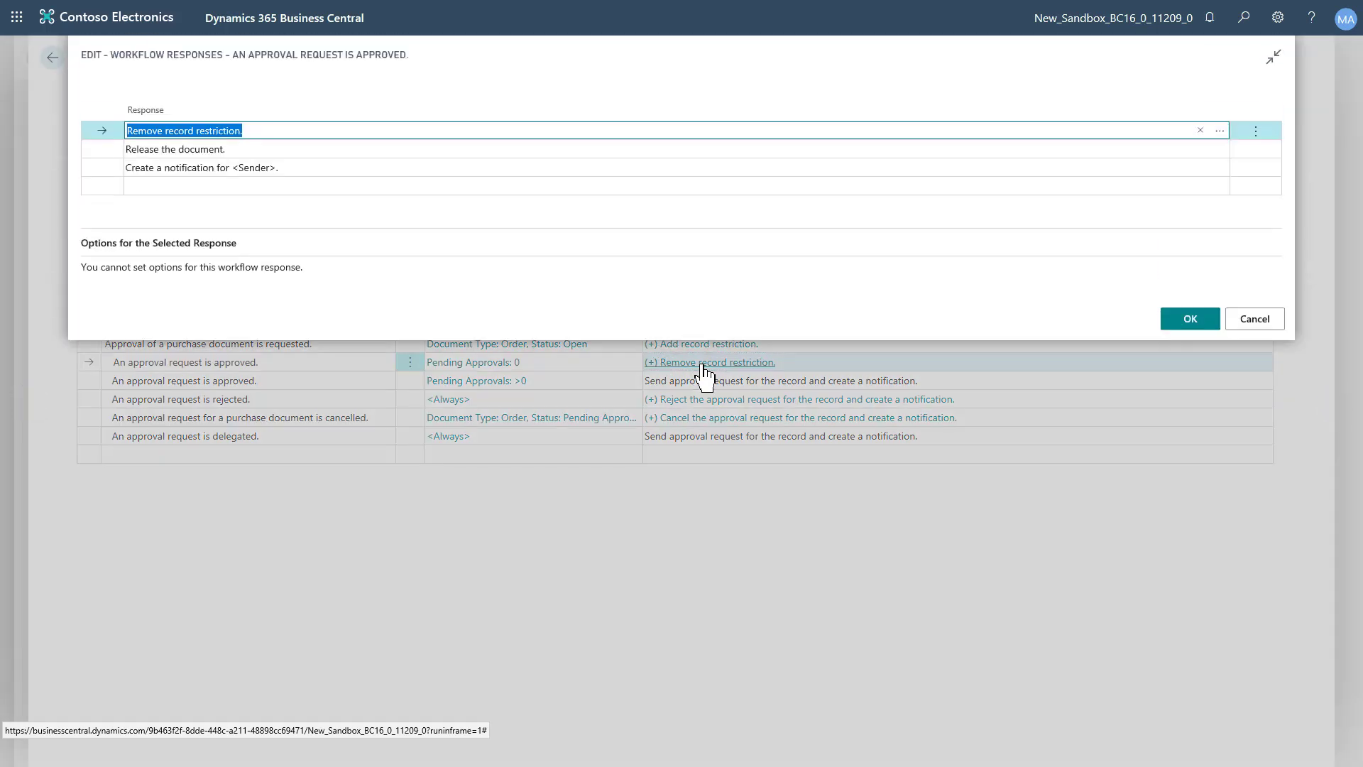
click(309, 171)
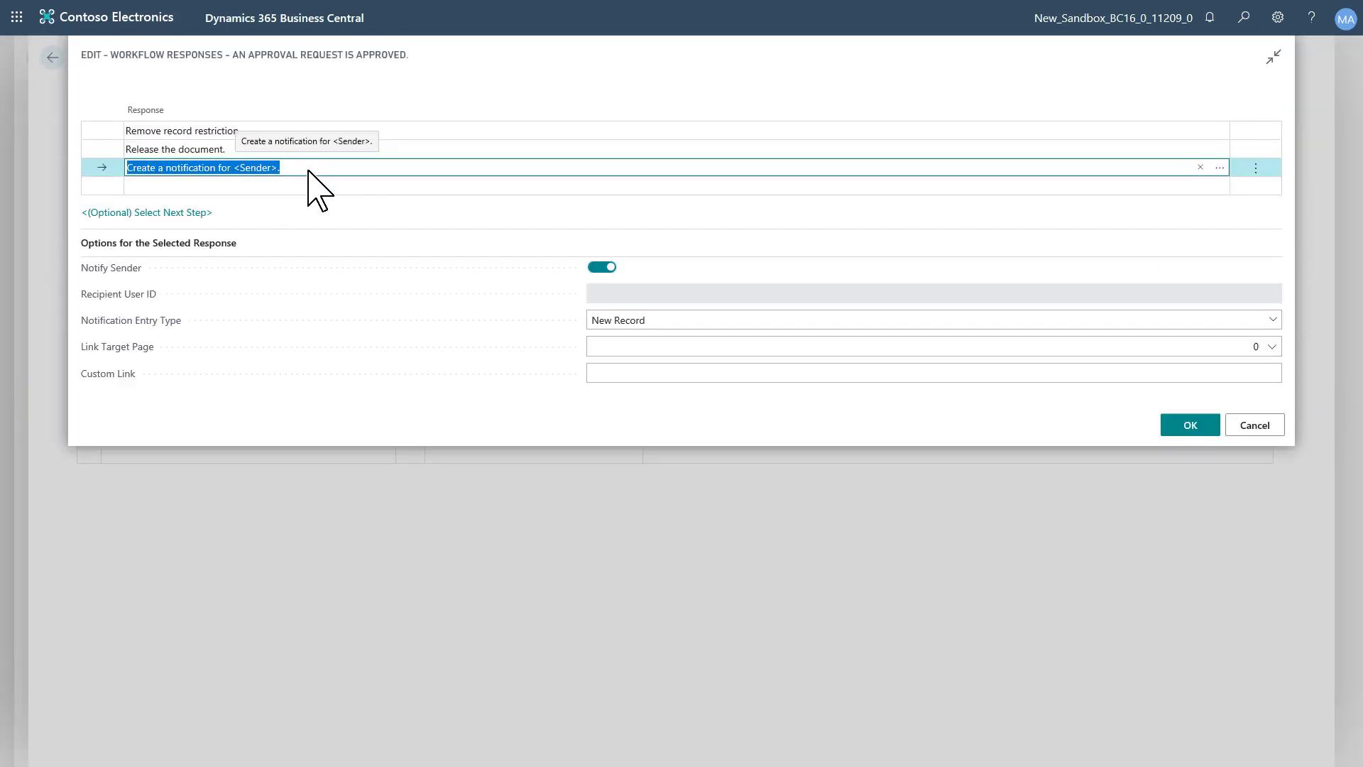